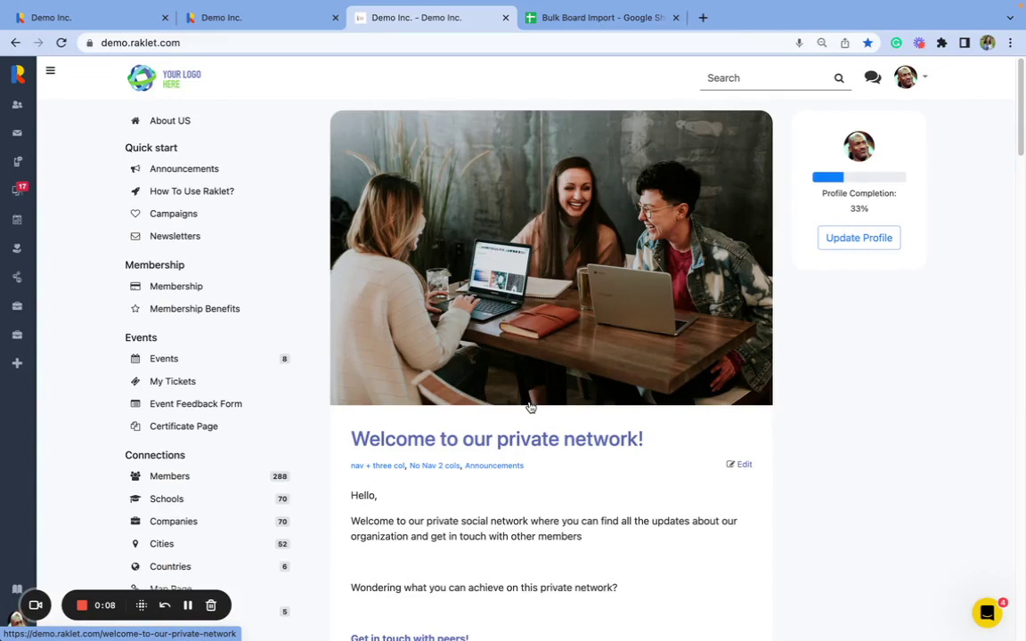
# - Open the How to Use Raklet board from Quick start and scroll through its posts
pyautogui.click(100, 41)
pyautogui.click(73, 104)
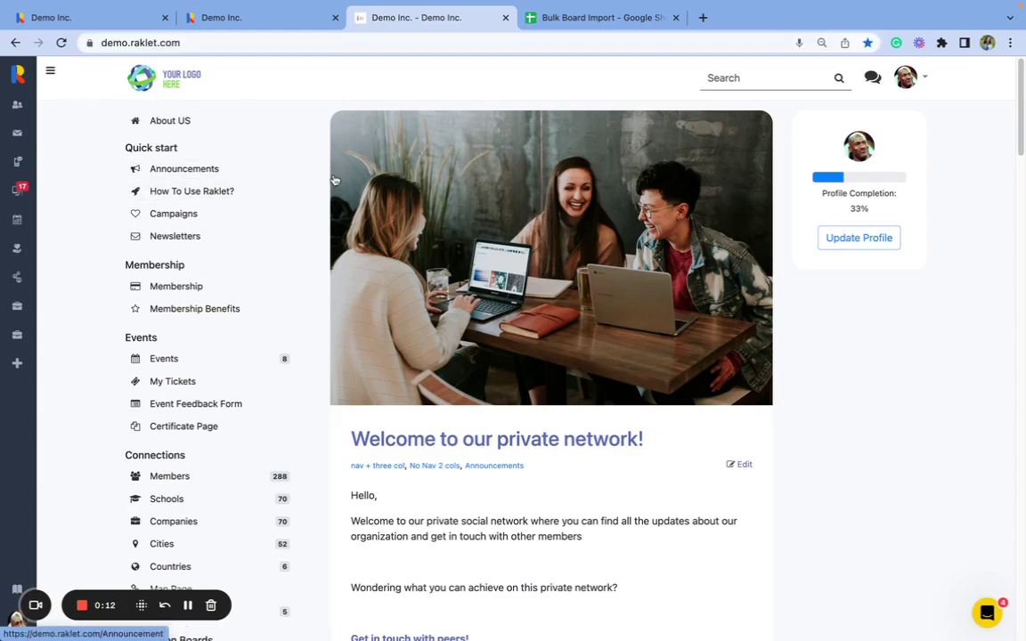
pyautogui.click(263, 197)
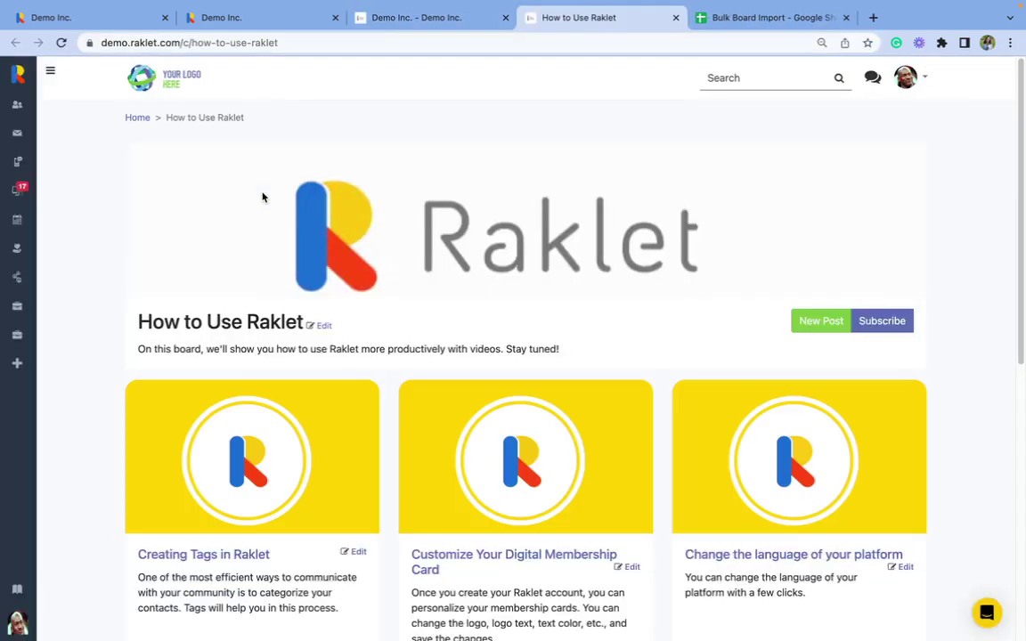
pyautogui.scroll(-5, 256, 375)
pyautogui.scroll(5, 256, 375)
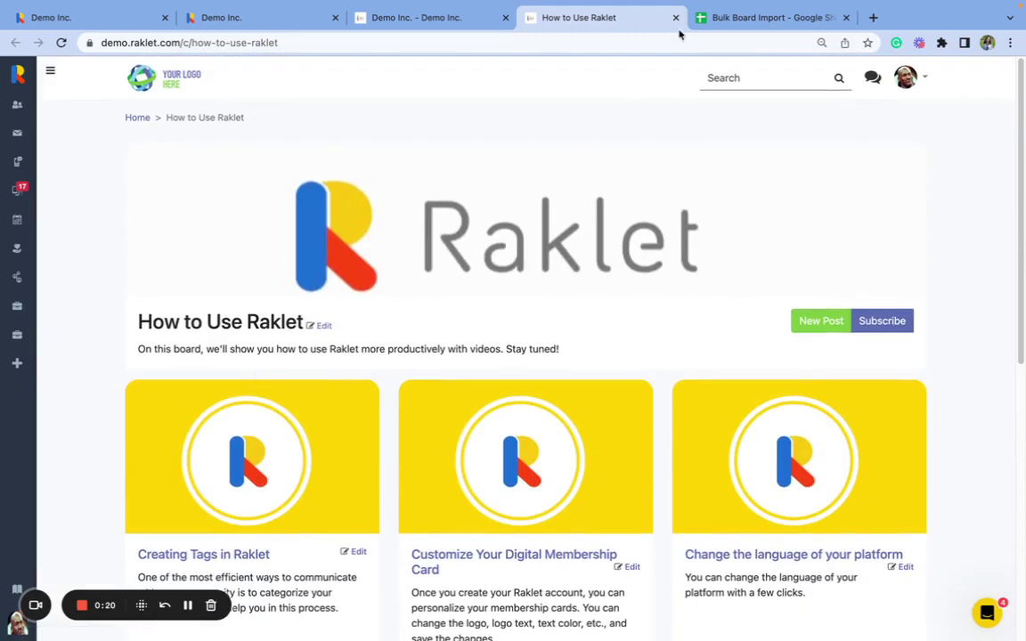
pyautogui.click(719, 18)
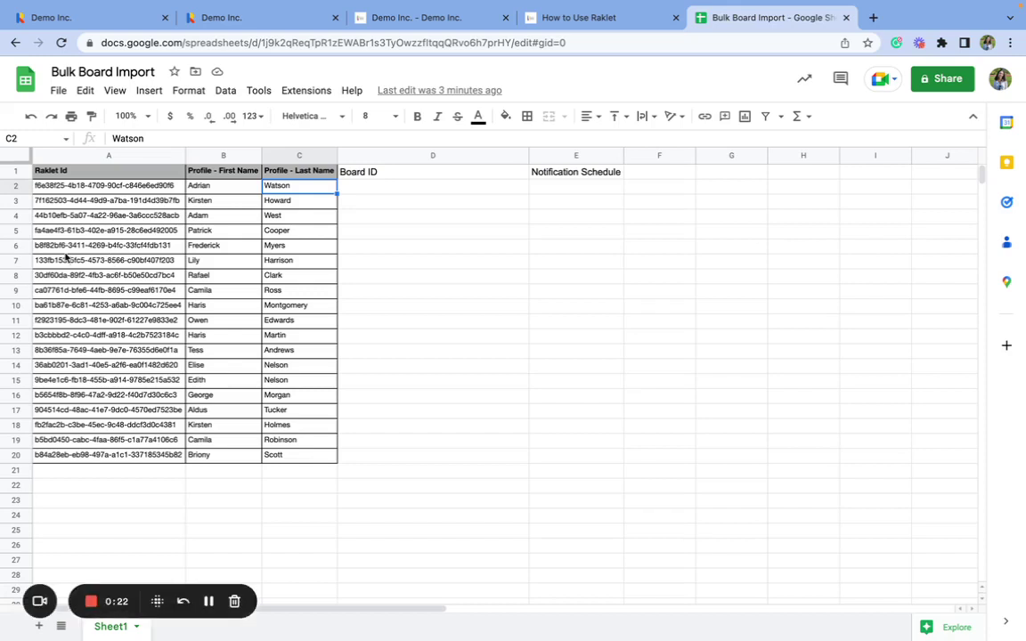
pyautogui.click(114, 174)
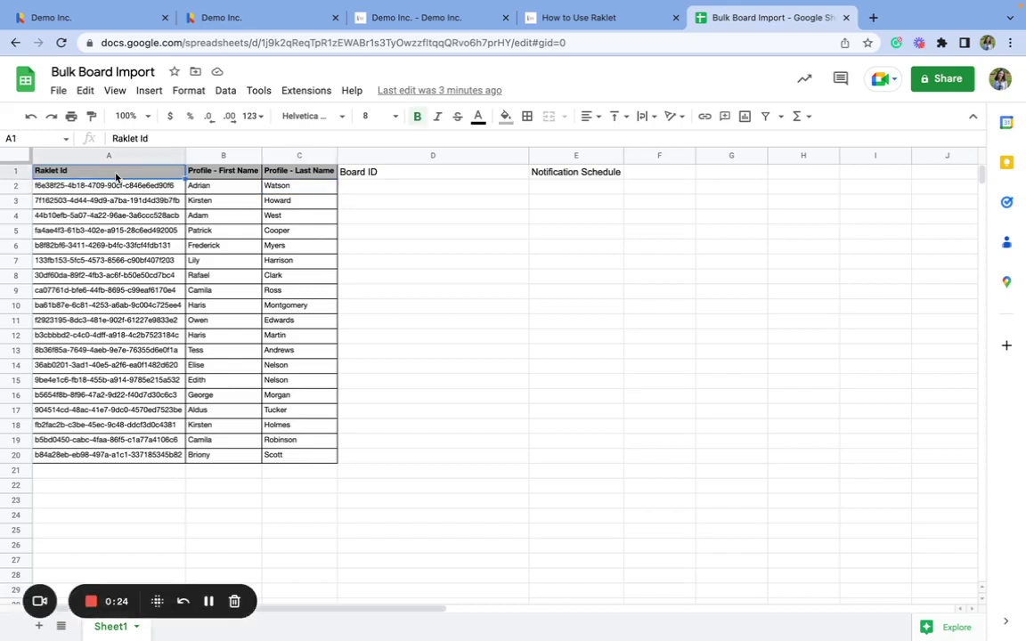
pyautogui.press('Right')
pyautogui.press('Right')
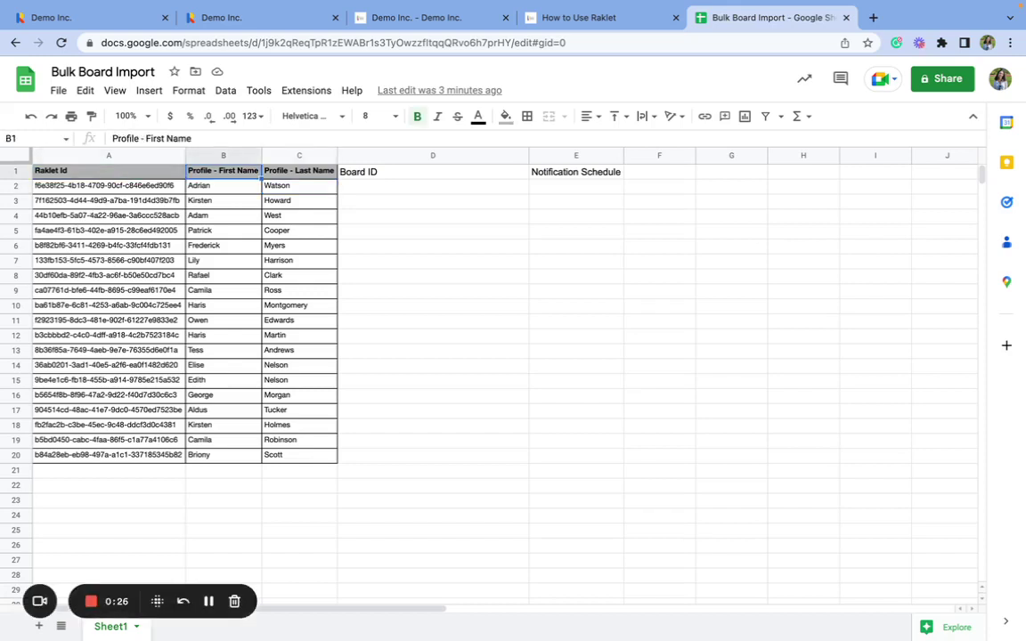
pyautogui.press('Left')
pyautogui.press('Left')
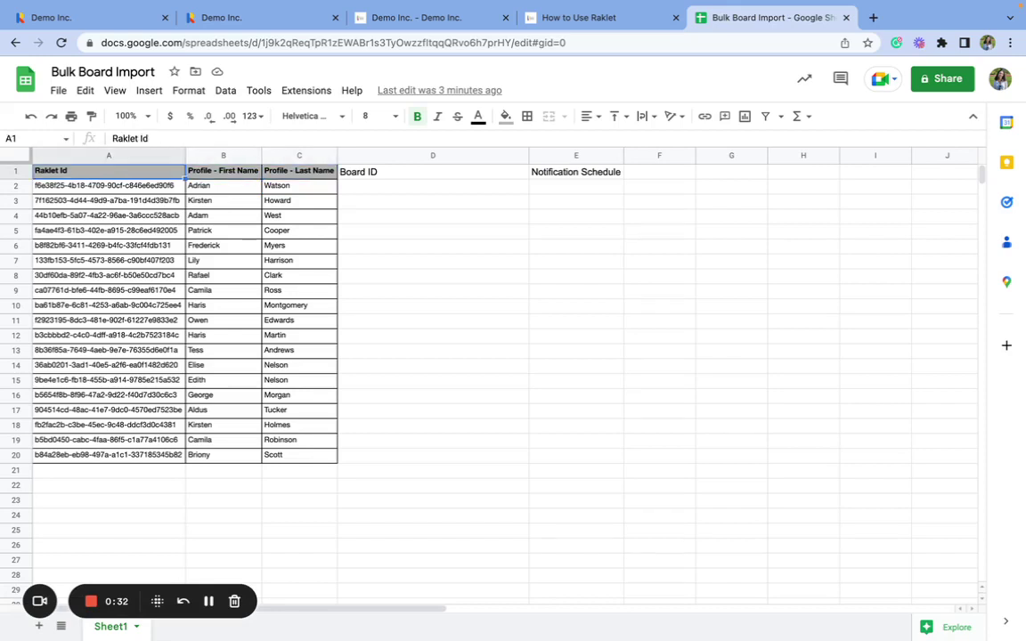
pyautogui.press('Right')
pyautogui.press('Right')
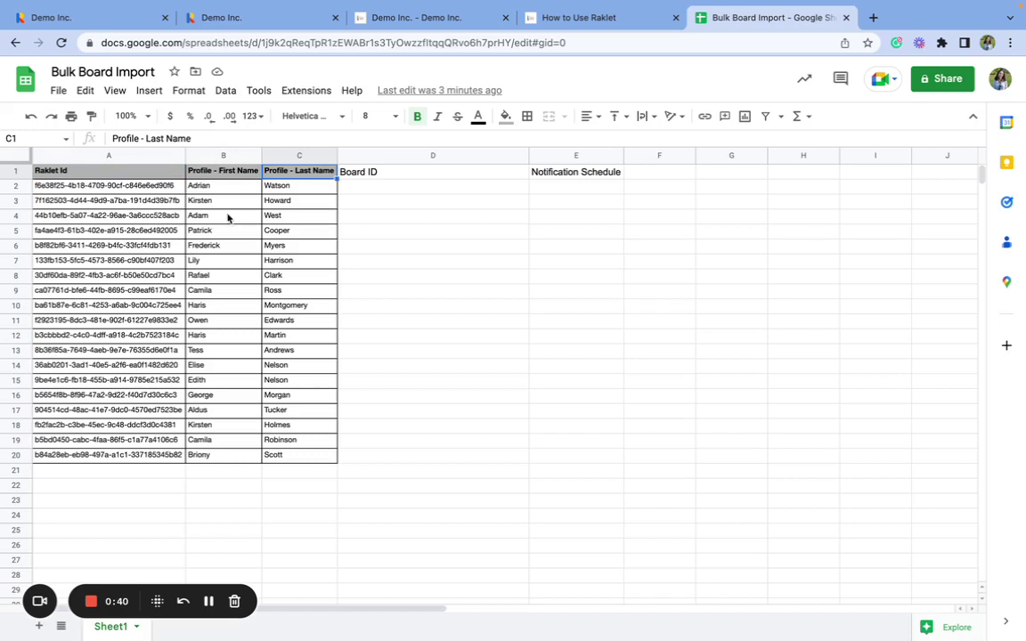
pyautogui.click(359, 174)
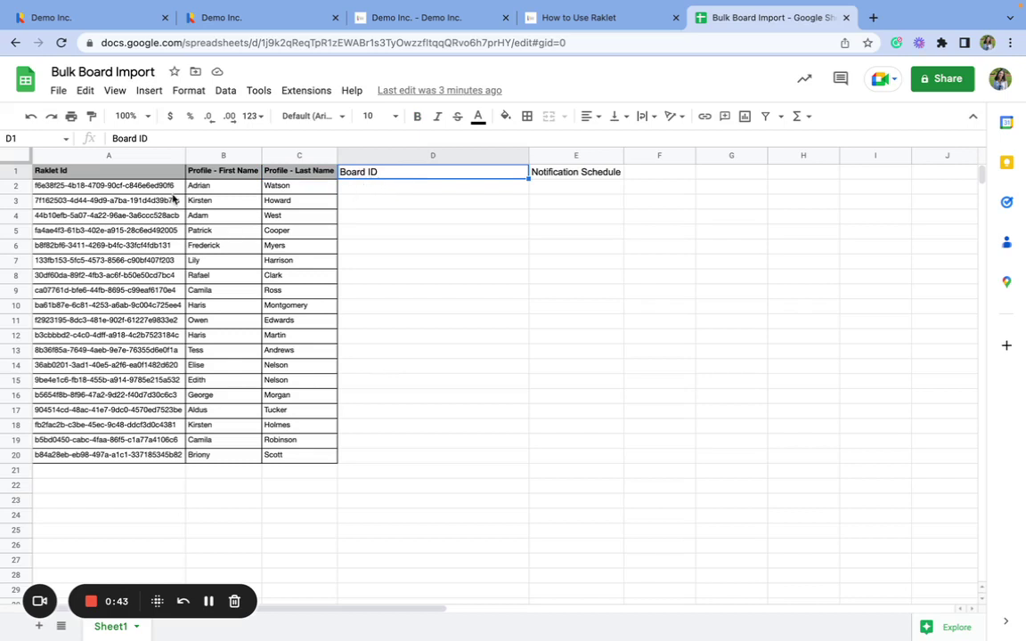
# - Open the board's admin edit page and select the board ID after /boards/ in its address
pyautogui.click(548, 18)
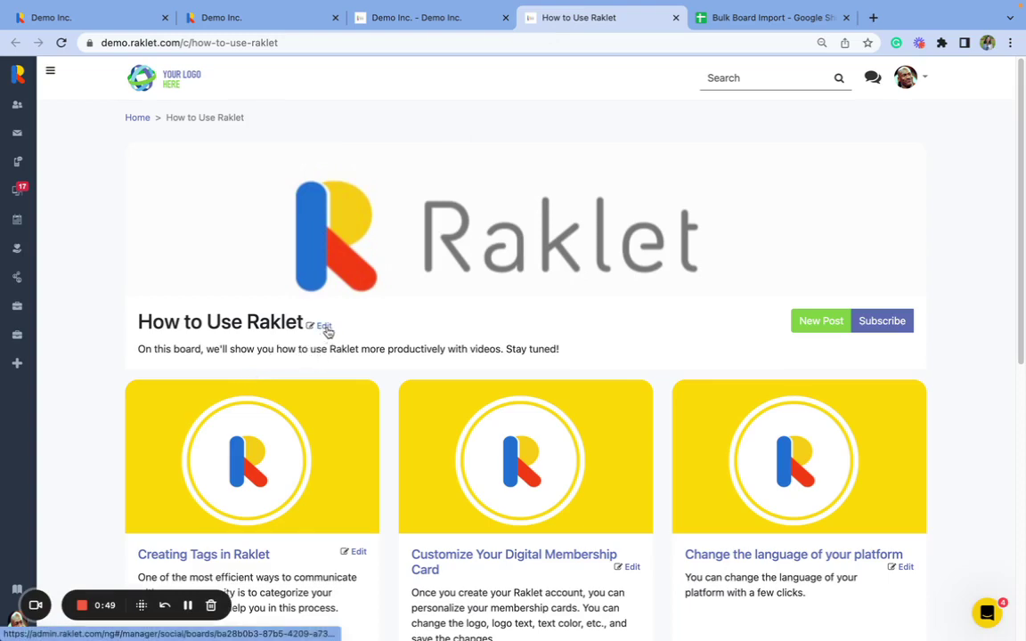
pyautogui.click(392, 65)
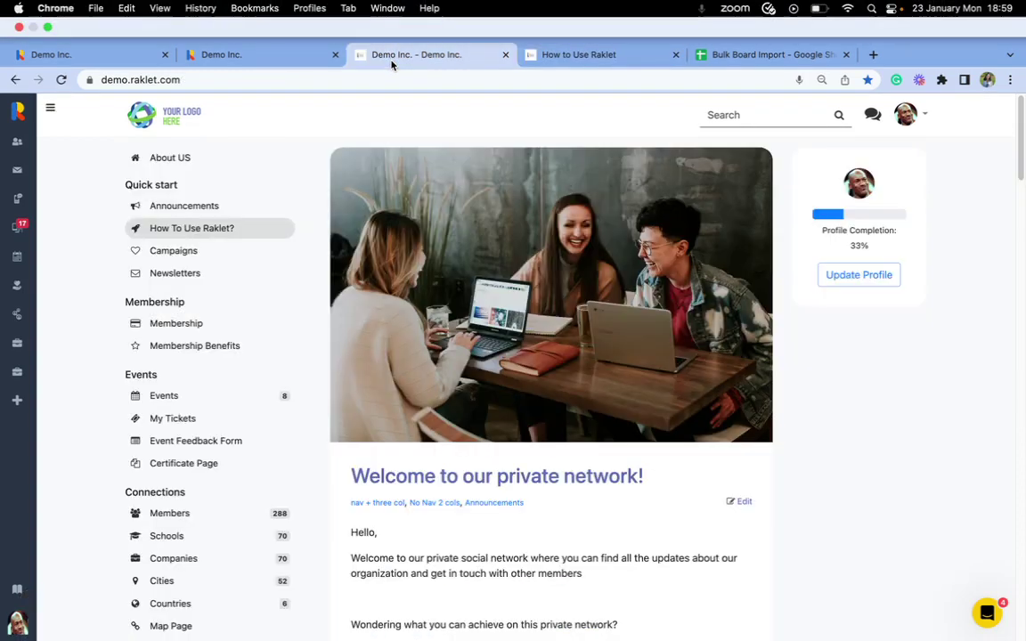
pyautogui.click(291, 59)
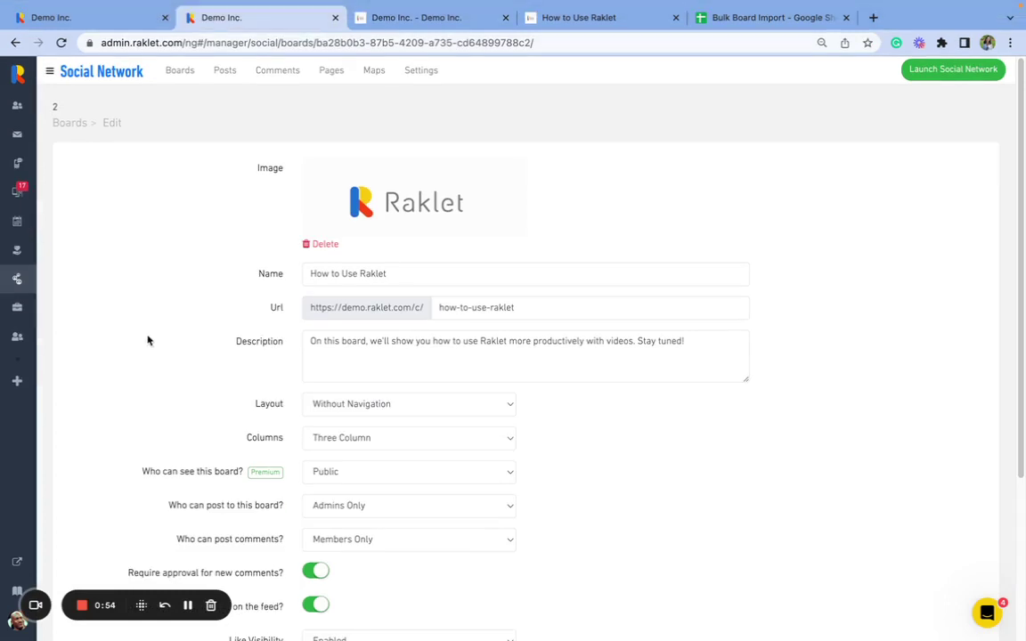
pyautogui.click(354, 43)
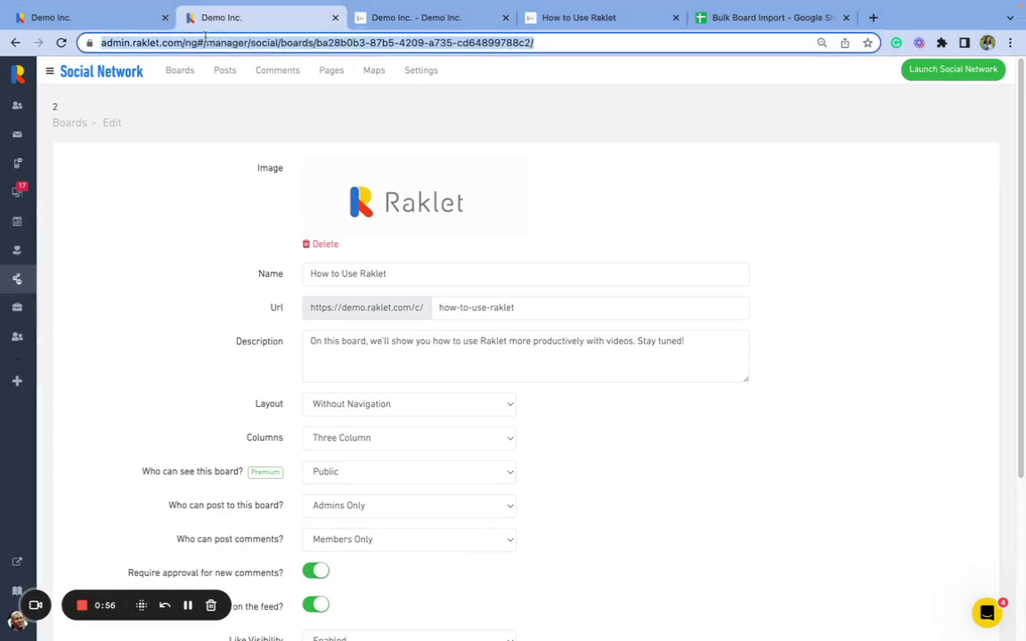
pyautogui.click(374, 50)
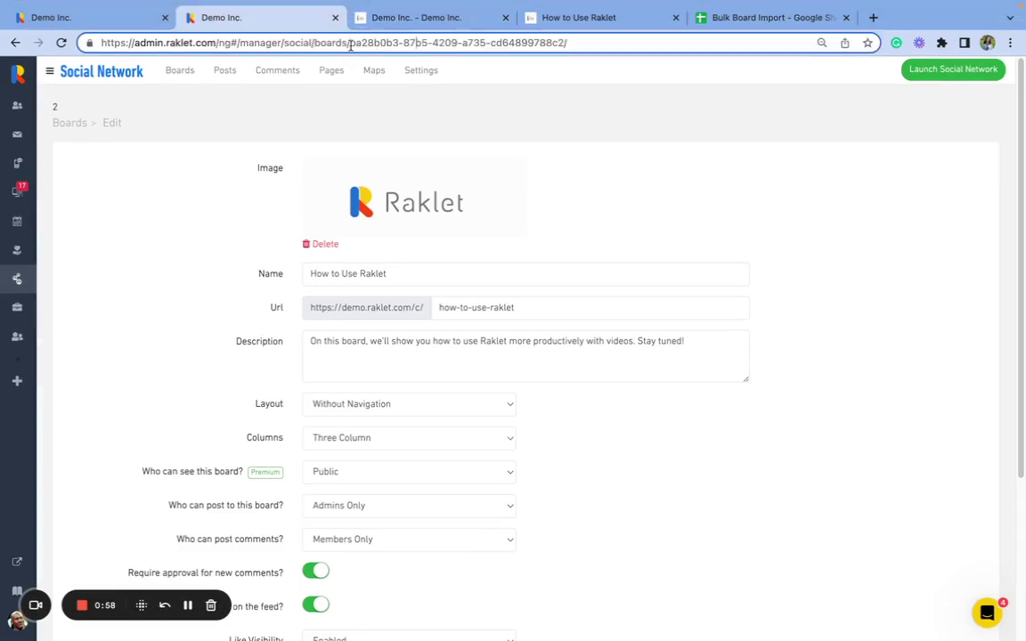
pyautogui.moveTo(350, 44); pyautogui.dragTo(456, 59)
pyautogui.moveTo(524, 58); pyautogui.dragTo(565, 46)
pyautogui.hotkey('ctrl', 'c')
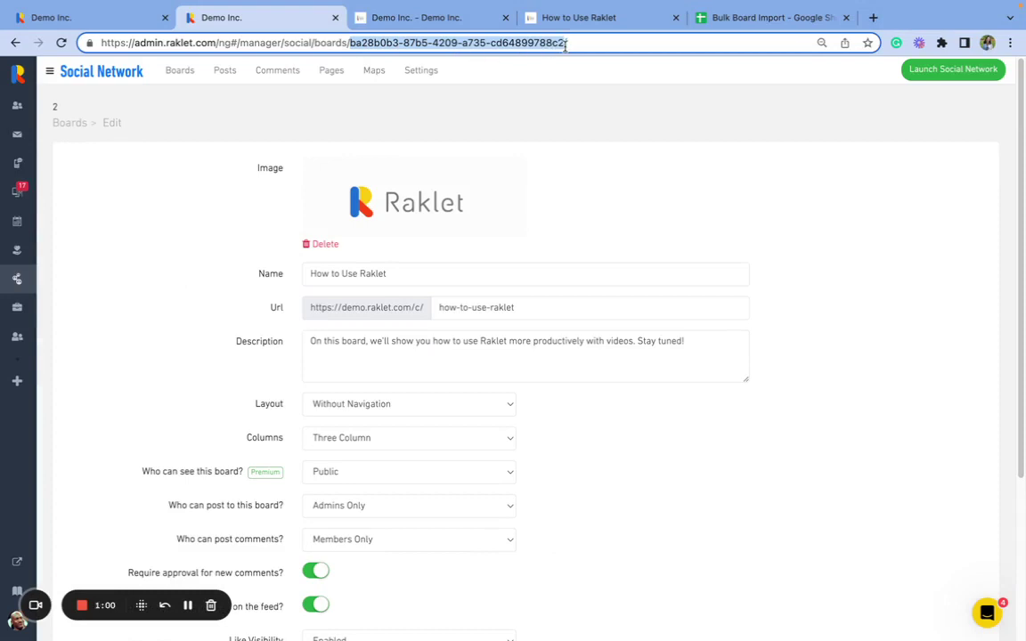
# - Paste the board ID into D2 and D3, then fill it down column D to row 20
pyautogui.click(767, 16)
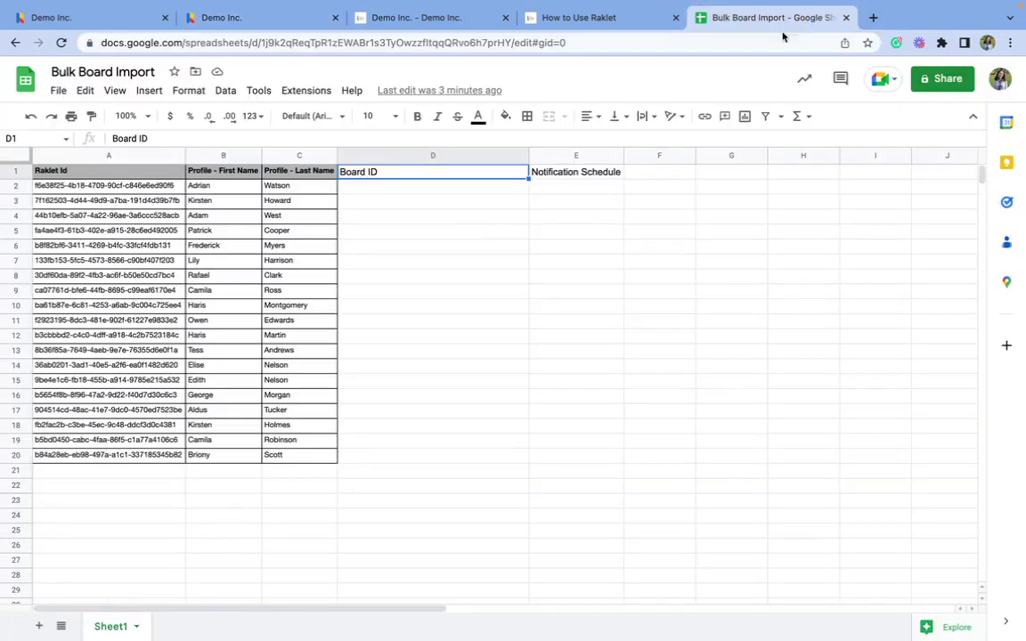
pyautogui.click(379, 187)
pyautogui.hotkey('ctrl', 'v')
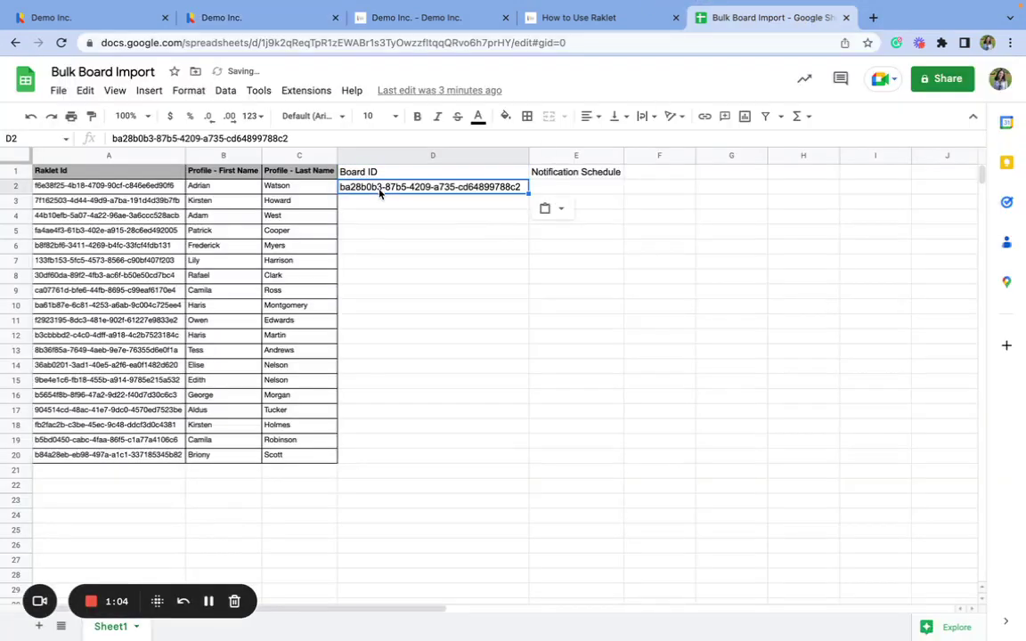
pyautogui.click(374, 205)
pyautogui.hotkey('ctrl', 'v')
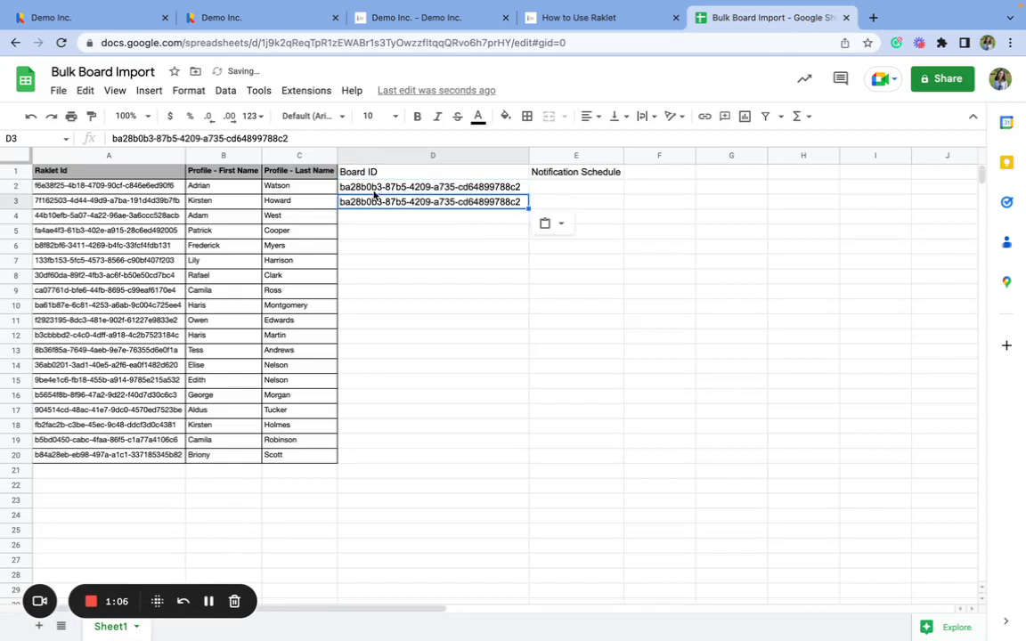
pyautogui.moveTo(375, 194); pyautogui.dragTo(374, 203)
pyautogui.moveTo(528, 208); pyautogui.dragTo(503, 463)
pyautogui.click(389, 488)
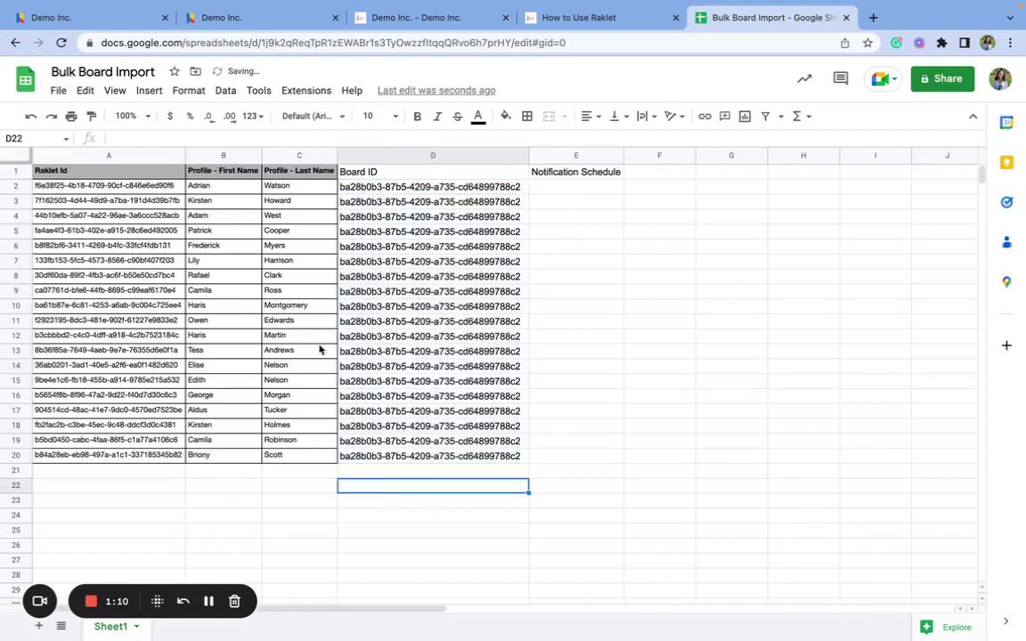
# - Select the first names in column B to count subscribers, then move to cell E2
pyautogui.click(234, 201)
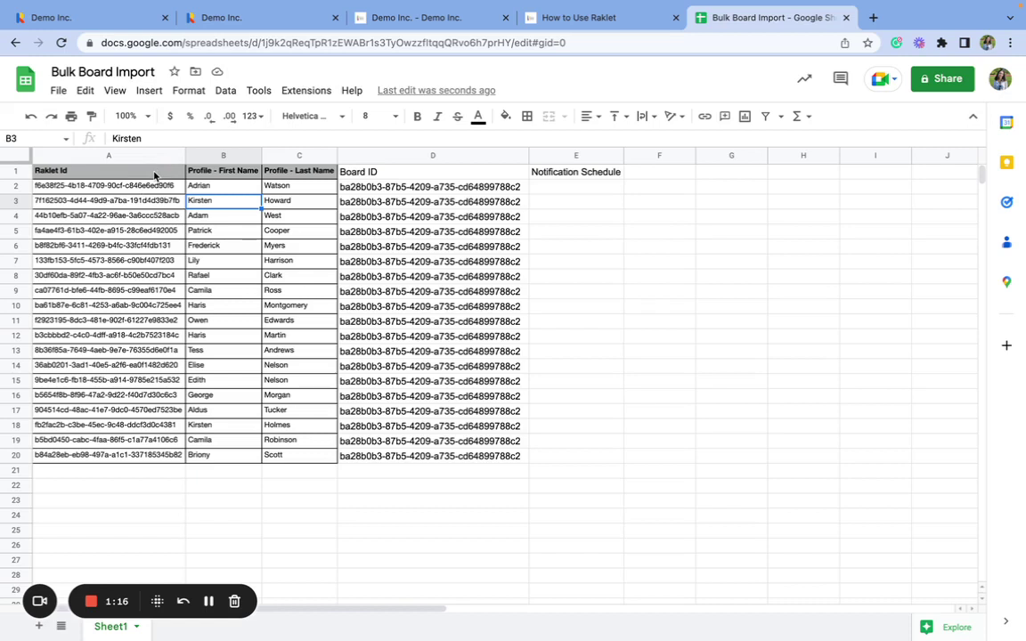
pyautogui.moveTo(222, 185); pyautogui.dragTo(195, 453)
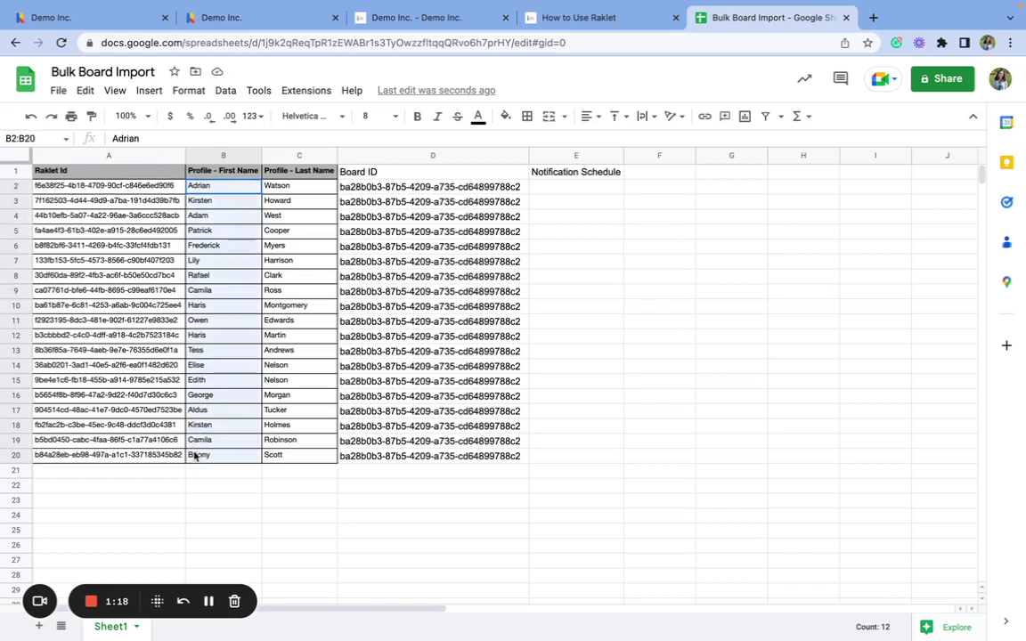
pyautogui.click(402, 307)
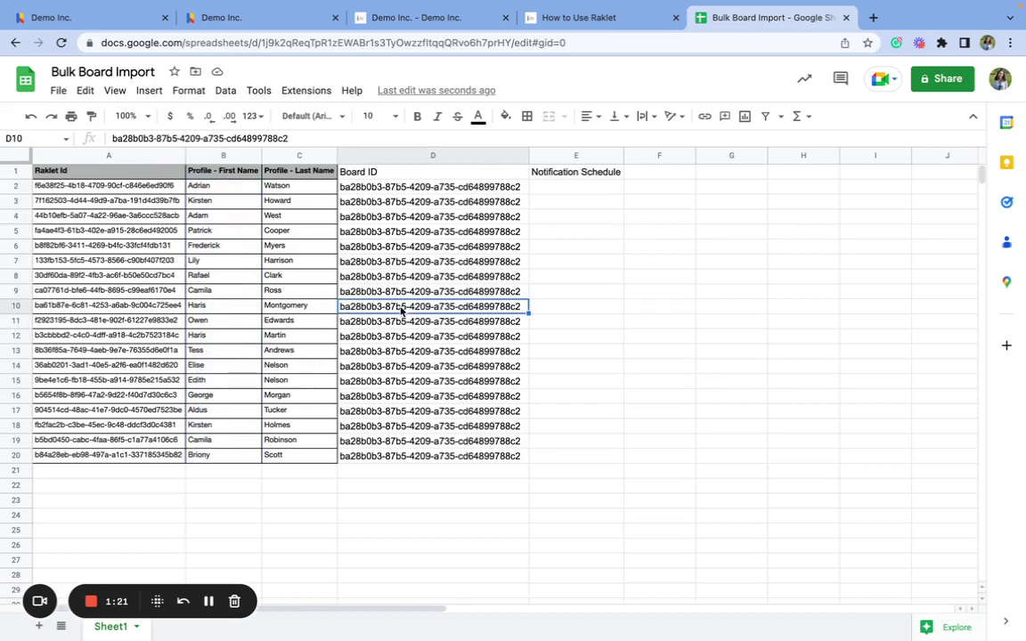
pyautogui.click(577, 188)
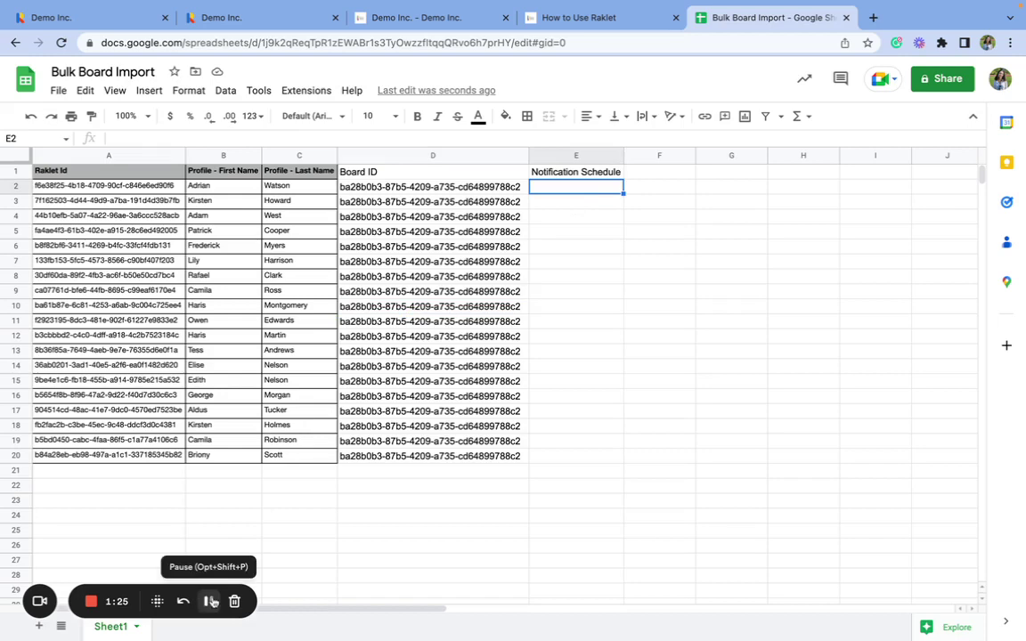
# - Subscribe to the How to Use Raklet board to see its Never, Daily and Weekly options
pyautogui.click(576, 26)
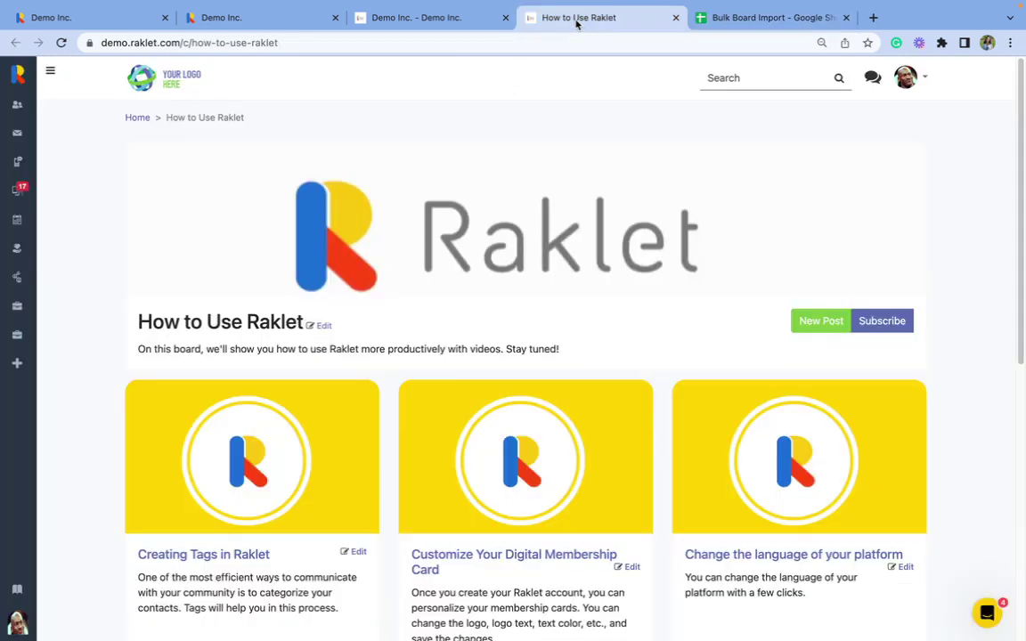
pyautogui.click(885, 324)
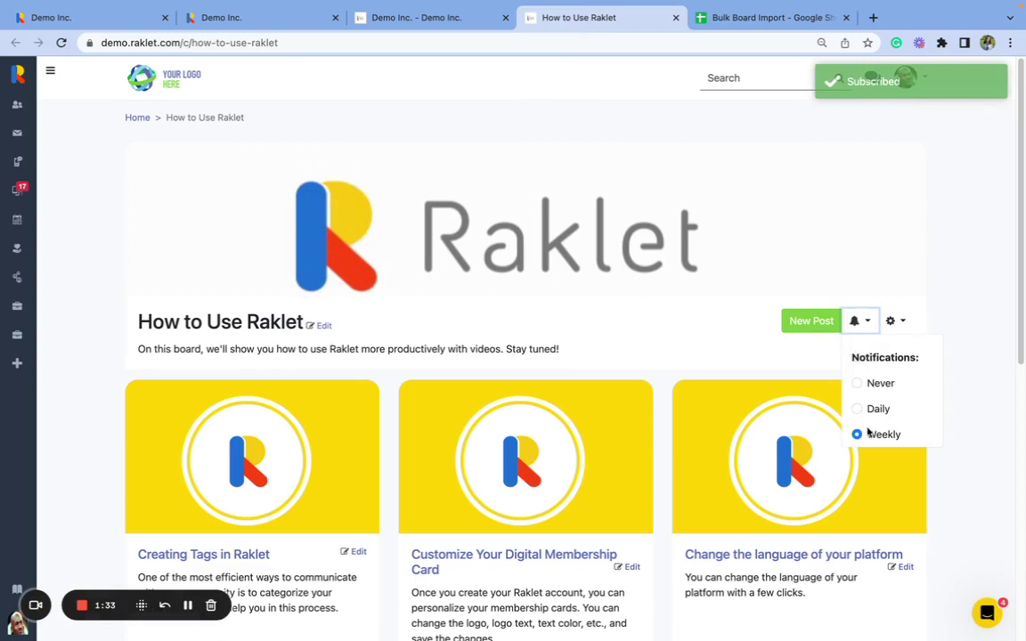
# - Enter the repeating notification codes 0, 1, 2 in cells E2 through E13
pyautogui.click(789, 16)
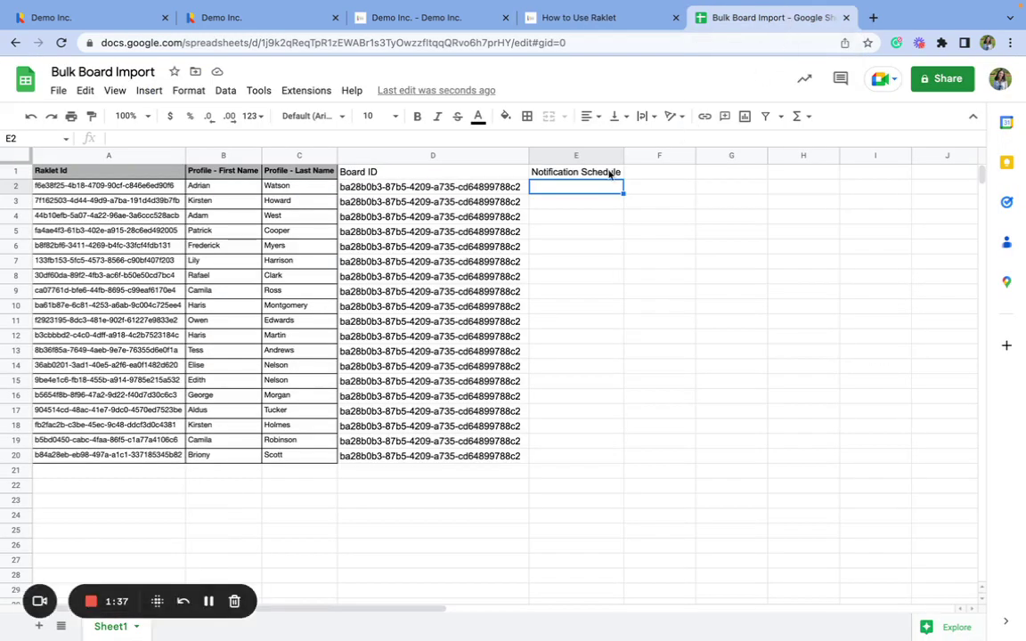
pyautogui.write('0')
pyautogui.press('Return')
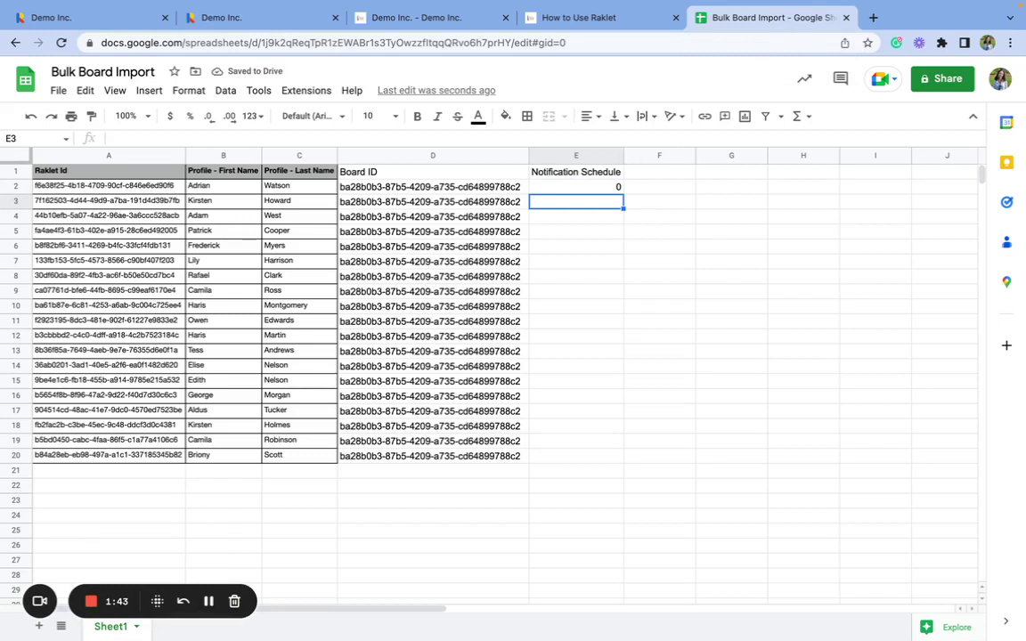
pyautogui.write('1')
pyautogui.press('Return')
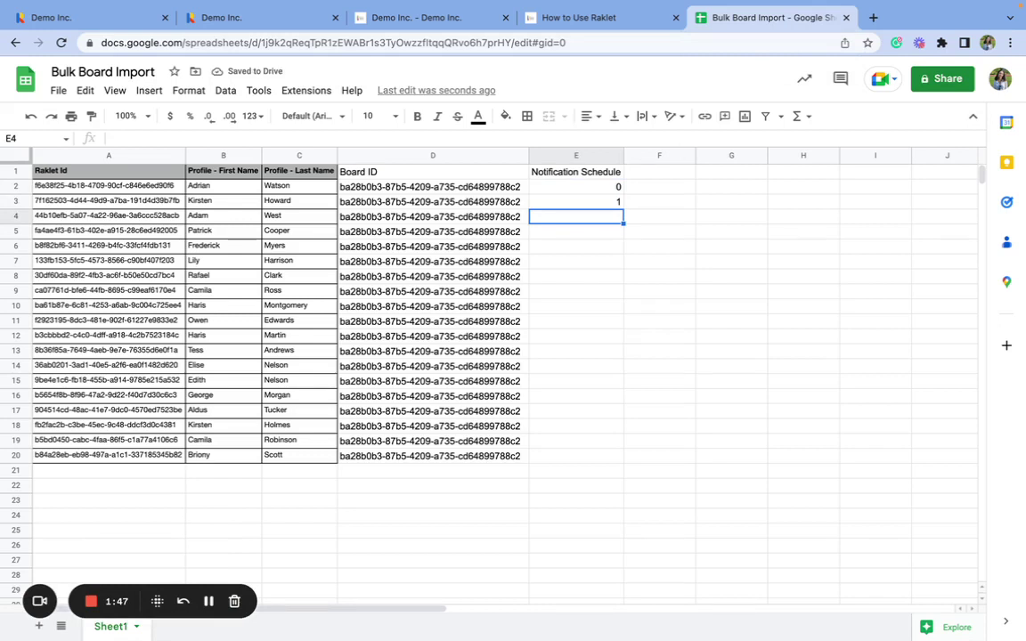
pyautogui.write('2')
pyautogui.press('Return')
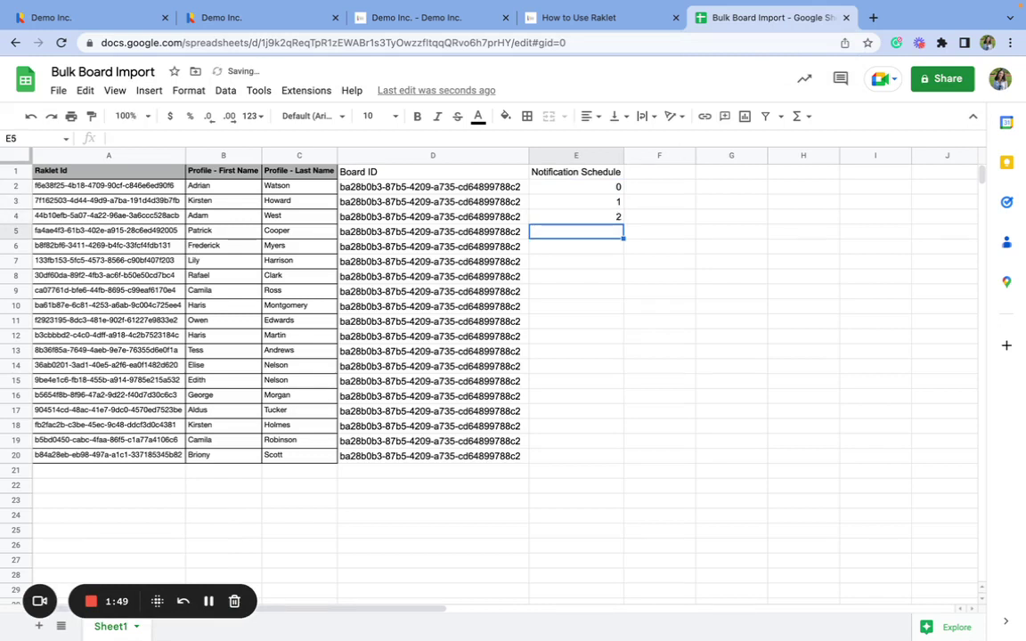
pyautogui.write('0')
pyautogui.press('Return')
pyautogui.write('1')
pyautogui.press('Return')
pyautogui.write('2')
pyautogui.press('Return')
pyautogui.write('0')
pyautogui.press('Return')
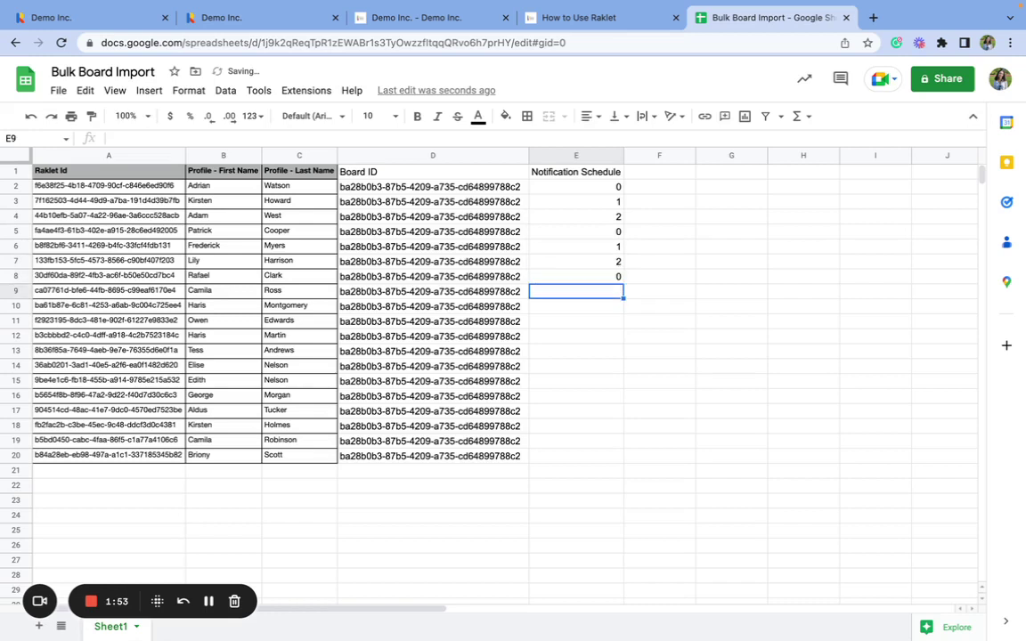
pyautogui.write('1')
pyautogui.press('Return')
pyautogui.write('2')
pyautogui.press('Return')
pyautogui.write('0')
pyautogui.press('Return')
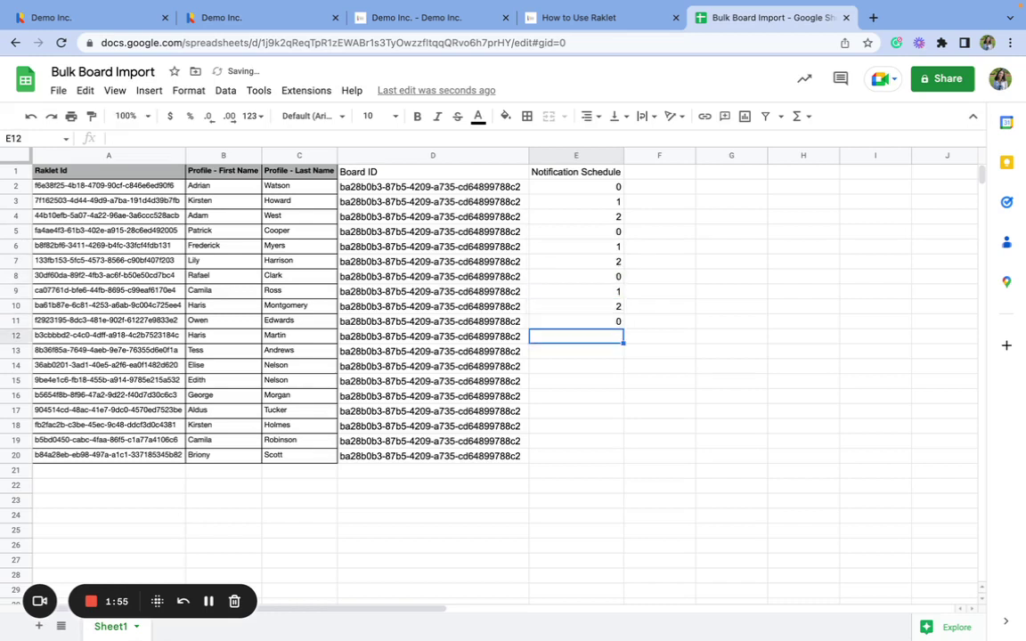
pyautogui.write('1')
pyautogui.press('Return')
pyautogui.write('2')
pyautogui.press('Return')
# - Set E14 to 1, fill it down to E20, and copy the whole table A1:E20
pyautogui.write('1')
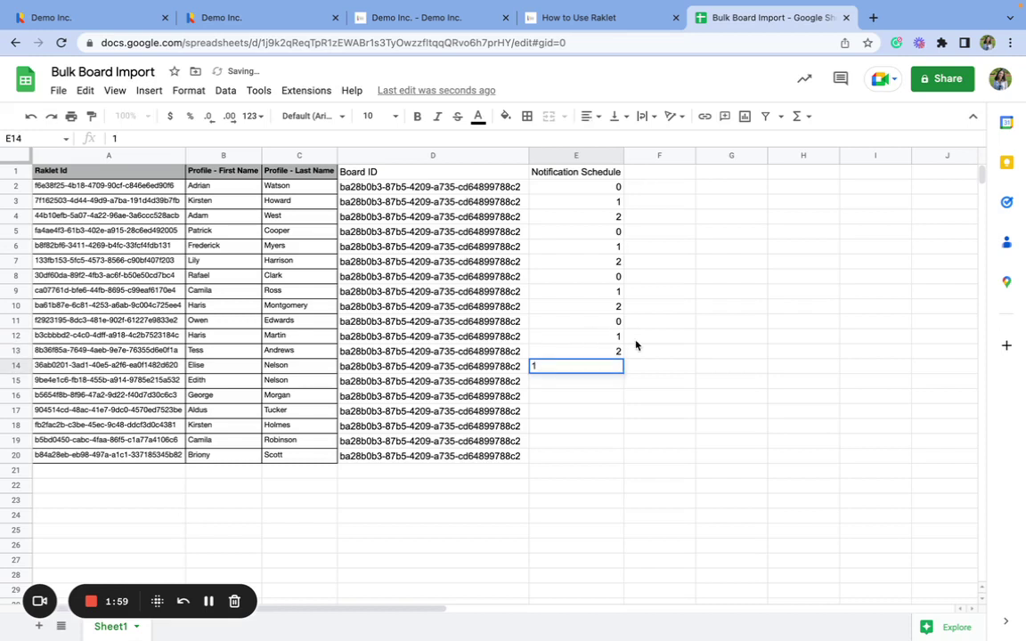
pyautogui.click(639, 371)
pyautogui.click(618, 368)
pyautogui.moveTo(622, 372); pyautogui.dragTo(602, 457)
pyautogui.click(532, 475)
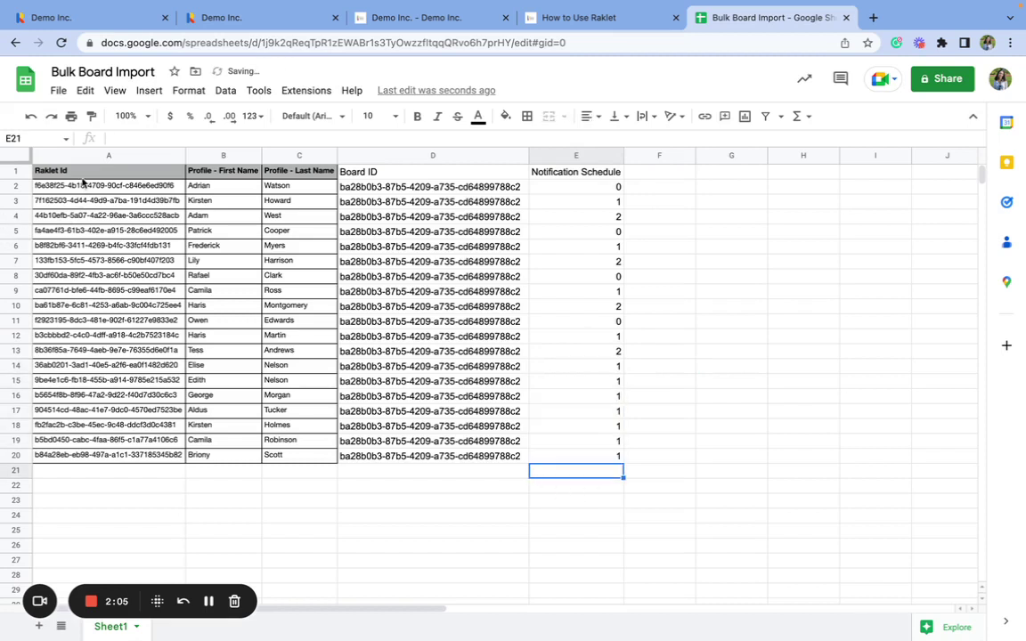
pyautogui.moveTo(83, 180); pyautogui.dragTo(543, 457)
pyautogui.hotkey('ctrl', 'c')
# - Start a Copy/Paste contact import in Raklet and paste the subscriber table into its box
pyautogui.click(93, 18)
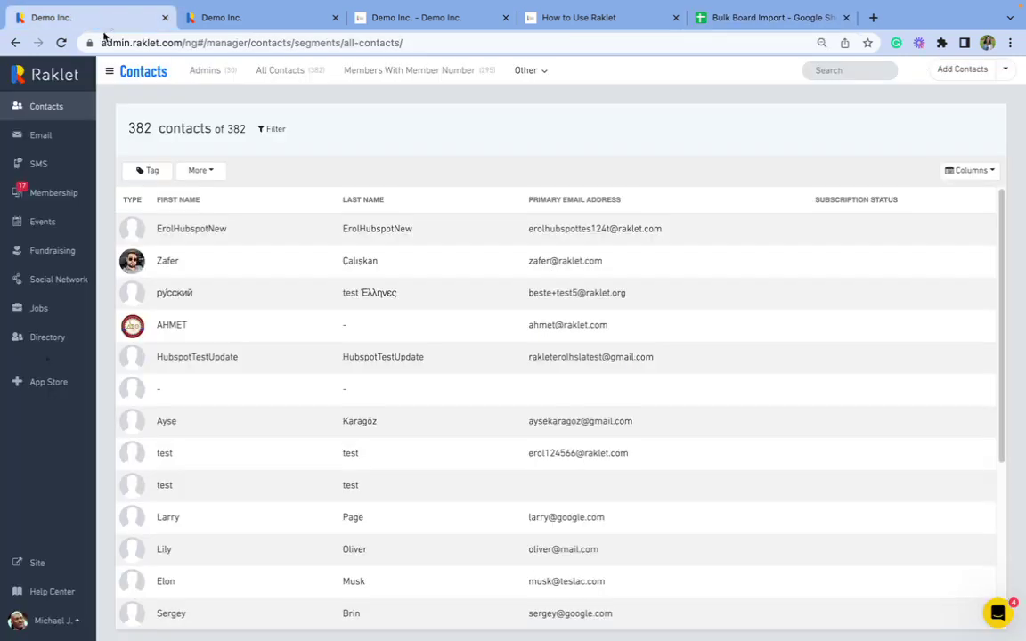
pyautogui.click(1004, 77)
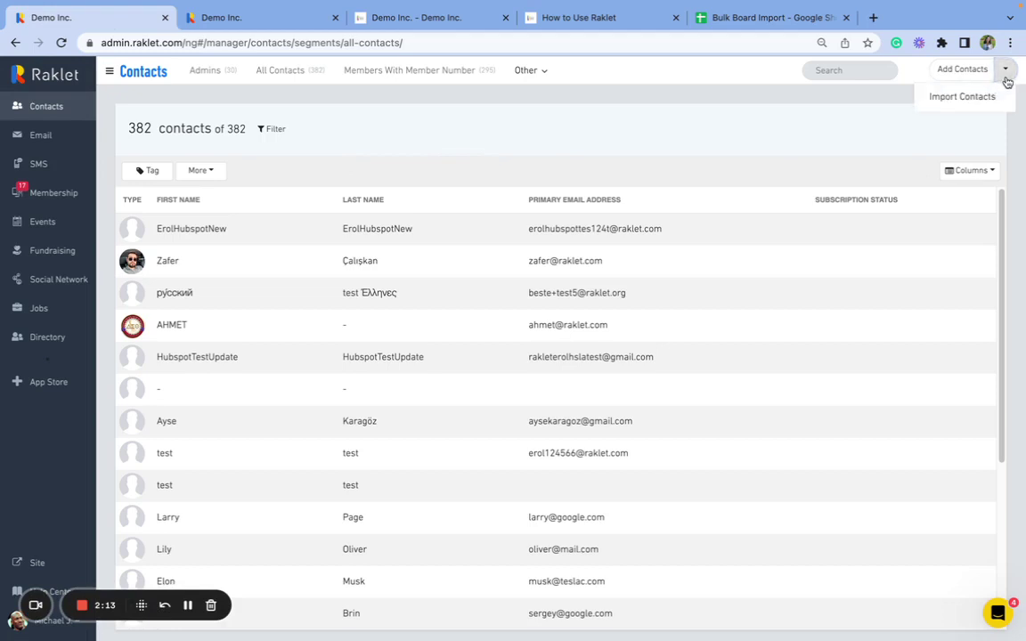
pyautogui.click(955, 106)
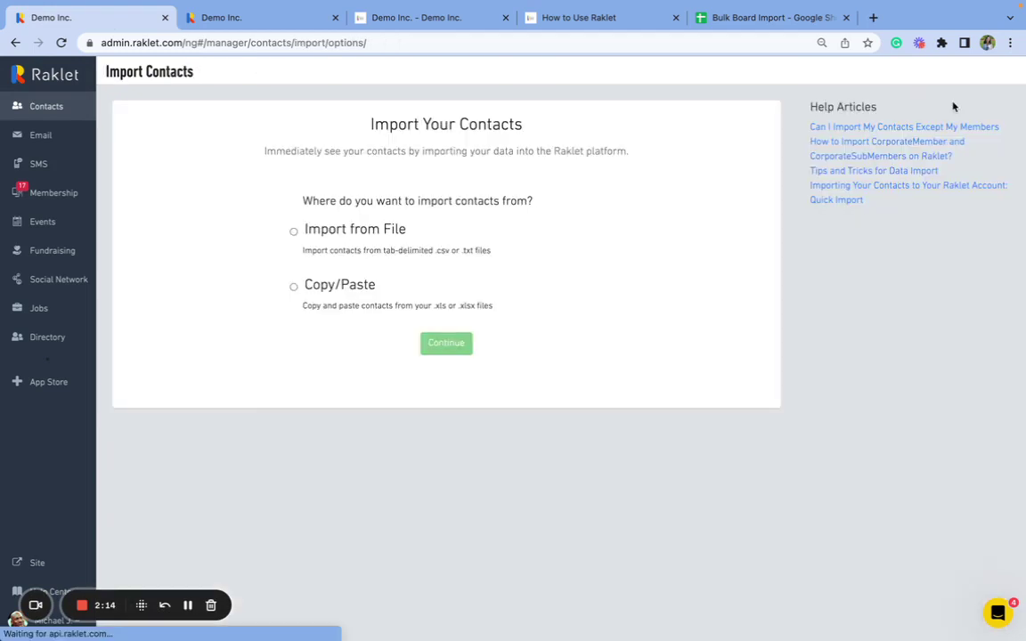
pyautogui.click(309, 287)
pyautogui.click(442, 346)
pyautogui.click(258, 268)
pyautogui.hotkey('ctrl', 'v')
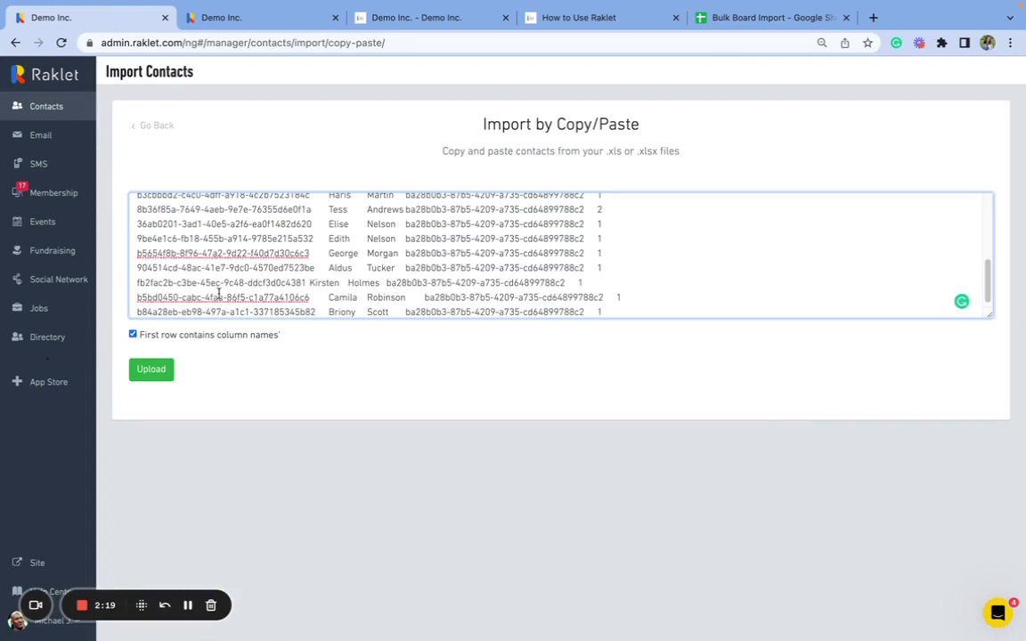
pyautogui.scroll(5, 239, 274)
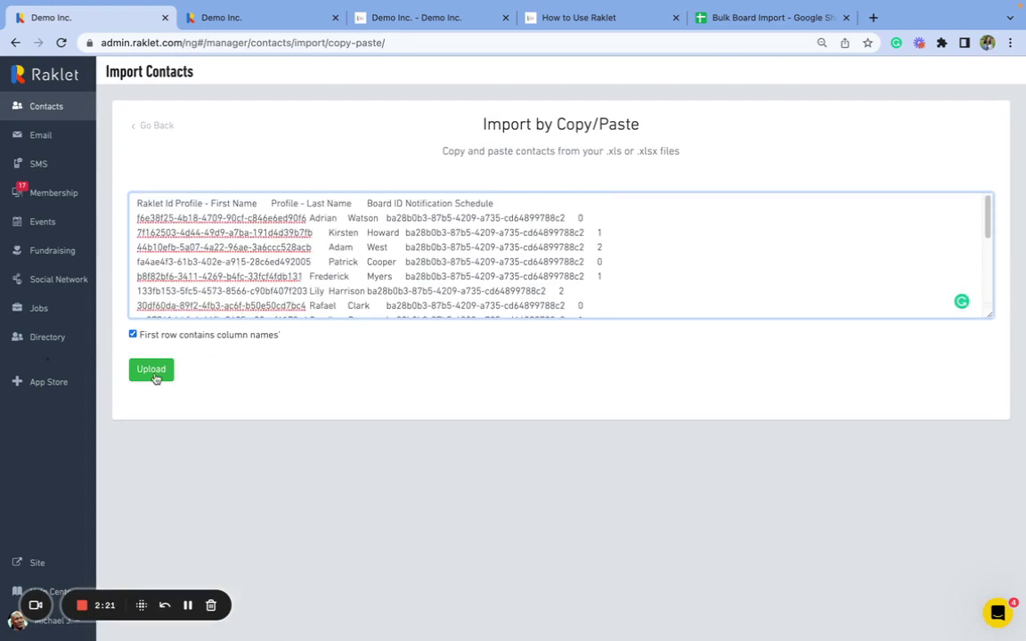
# - Upload the pasted rows and map column 1 to the Raklet Id field
pyautogui.click(151, 369)
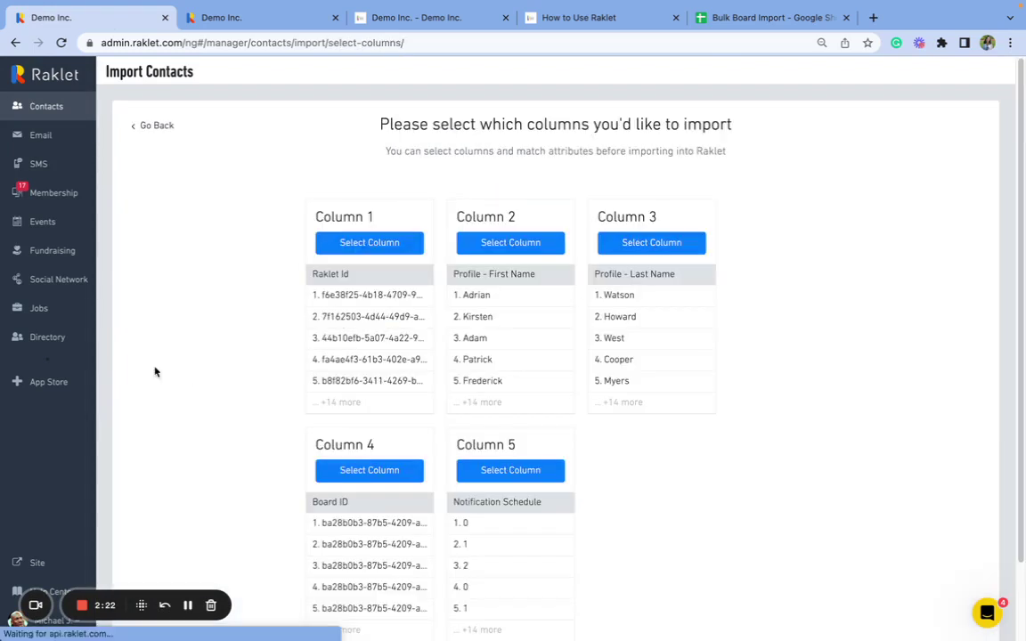
pyautogui.click(361, 248)
pyautogui.click(560, 124)
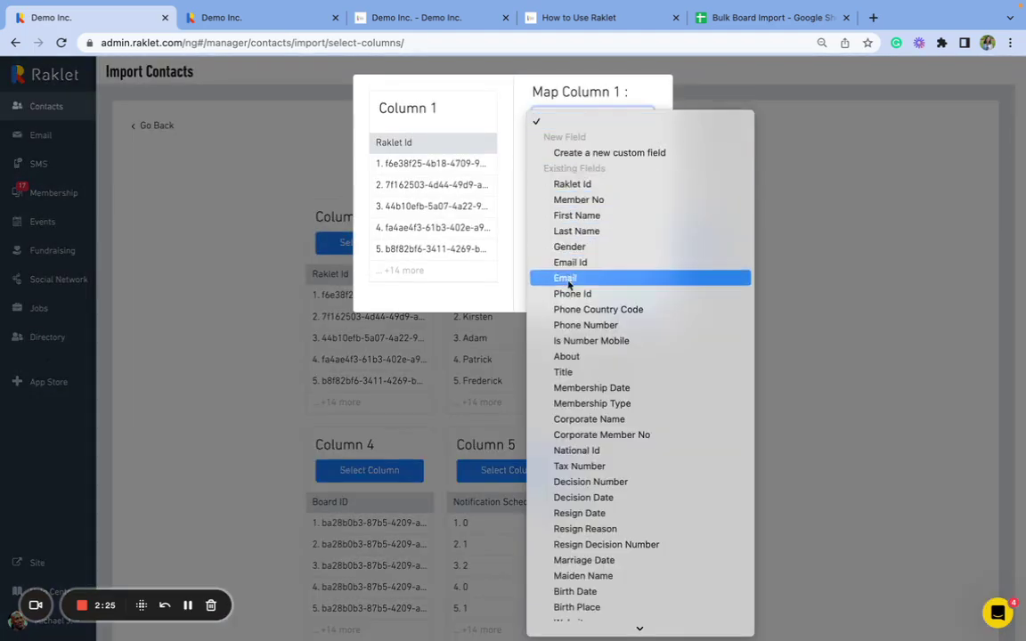
pyautogui.click(564, 184)
pyautogui.click(623, 291)
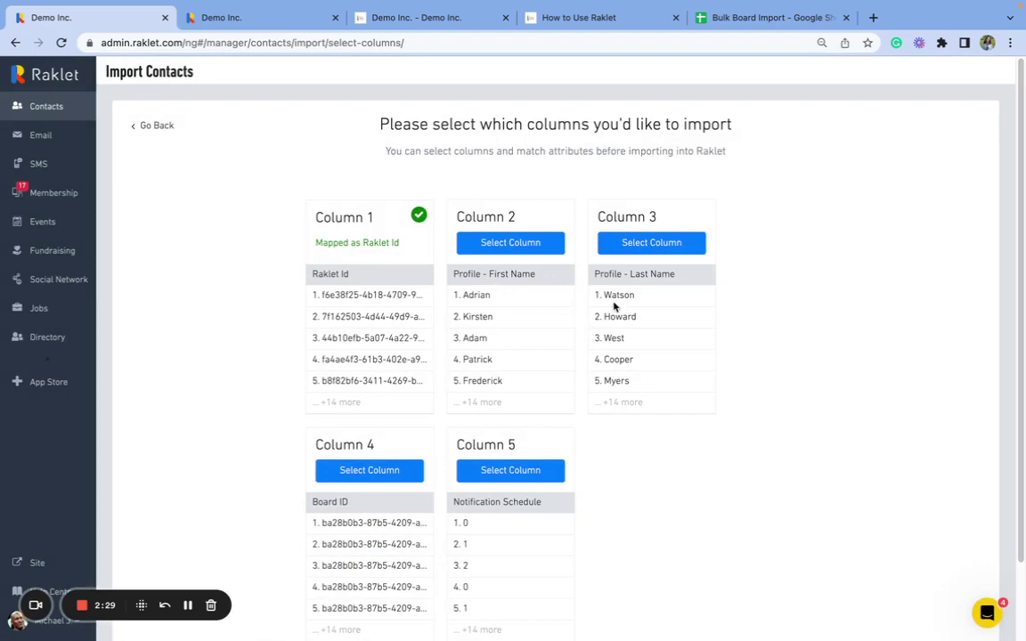
pyautogui.scroll(-2, 613, 307)
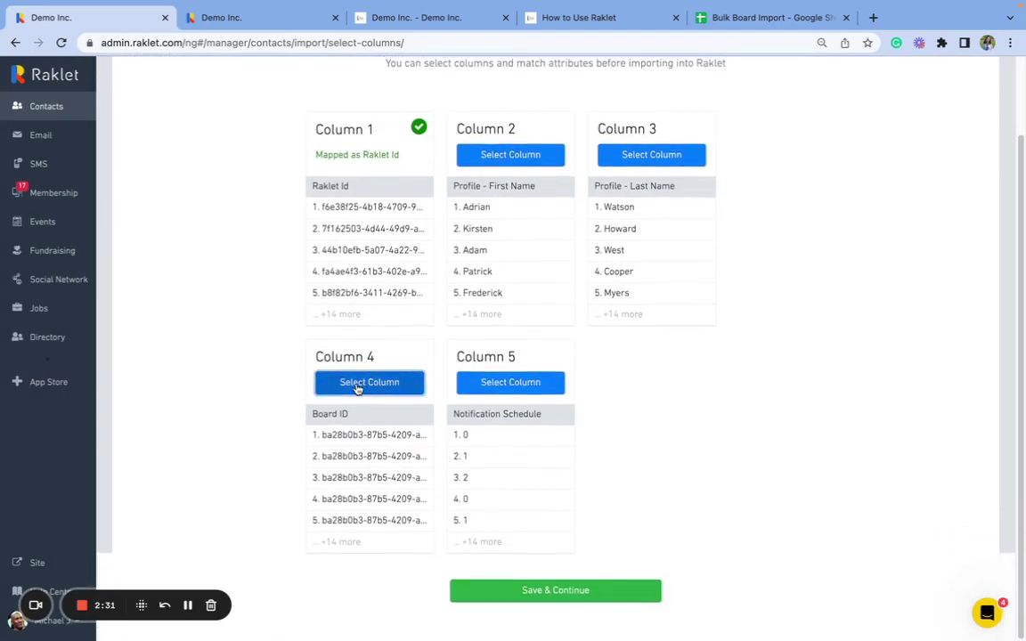
# - Map column 4 to Board Id and column 5 to Notification Period, then start the import
pyautogui.click(358, 385)
pyautogui.click(623, 116)
pyautogui.scroll(-5, 597, 401)
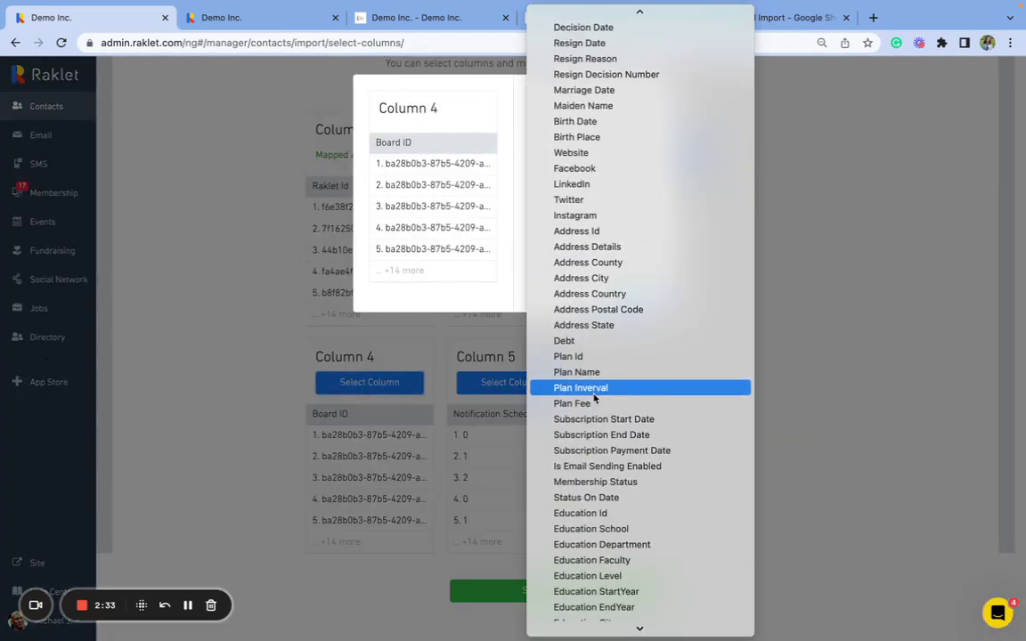
pyautogui.scroll(-10, 595, 398)
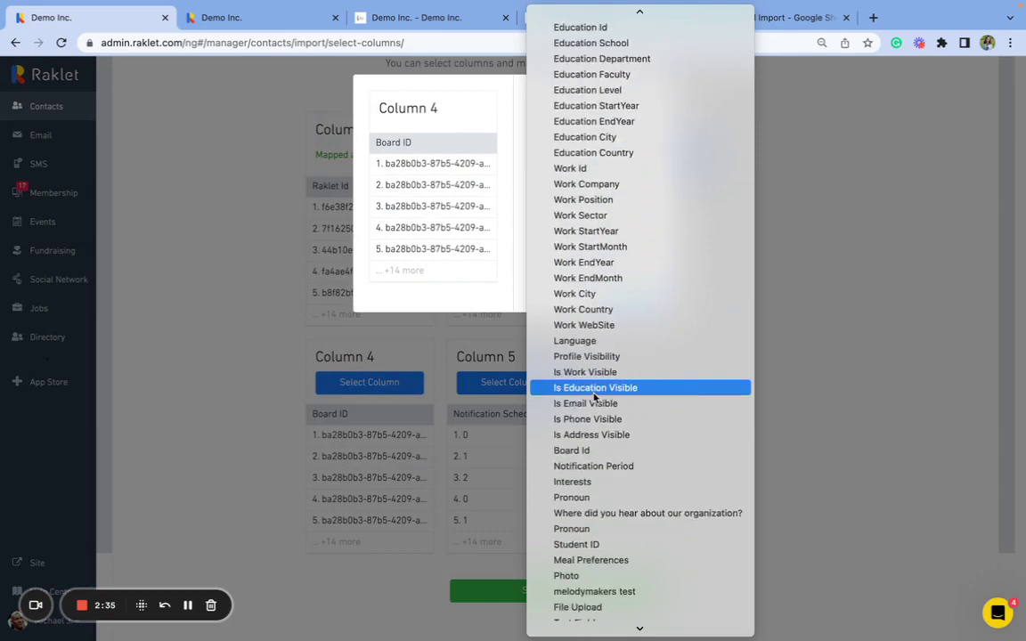
pyautogui.click(588, 452)
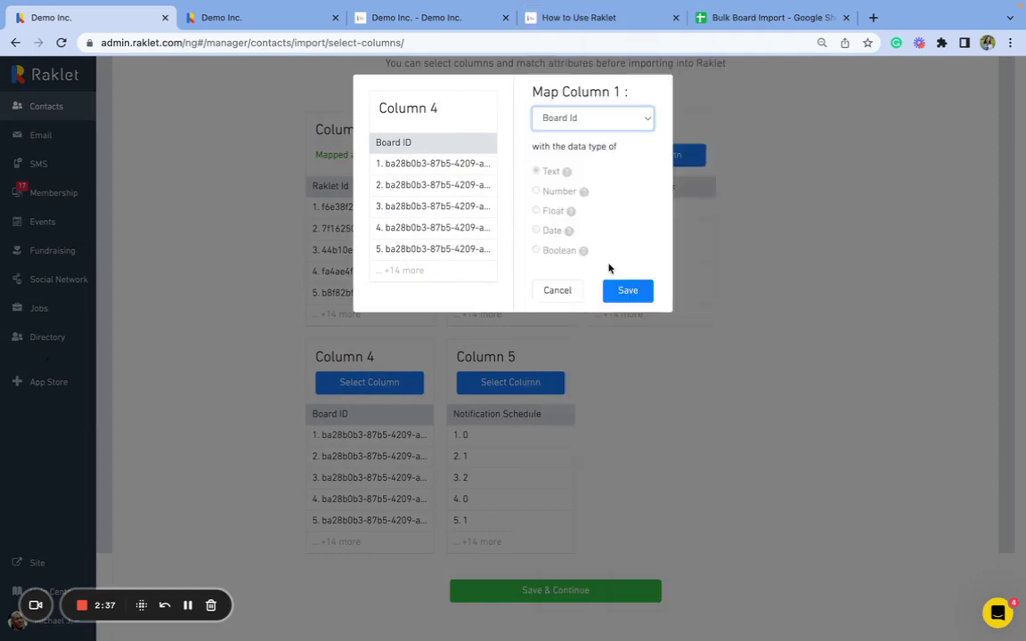
pyautogui.click(625, 291)
pyautogui.click(511, 389)
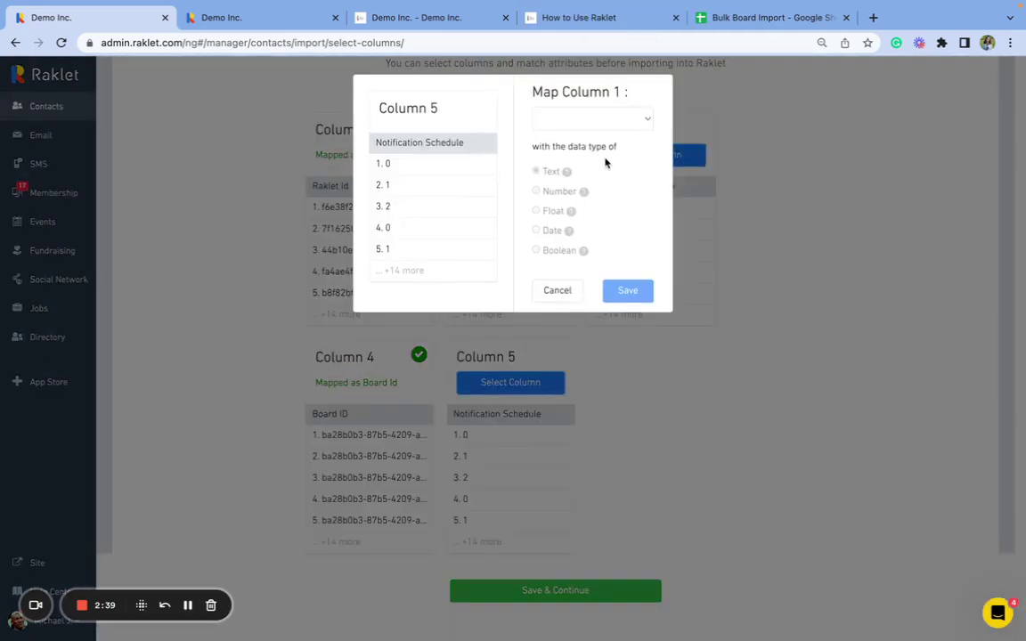
pyautogui.click(605, 117)
pyautogui.scroll(-15, 583, 410)
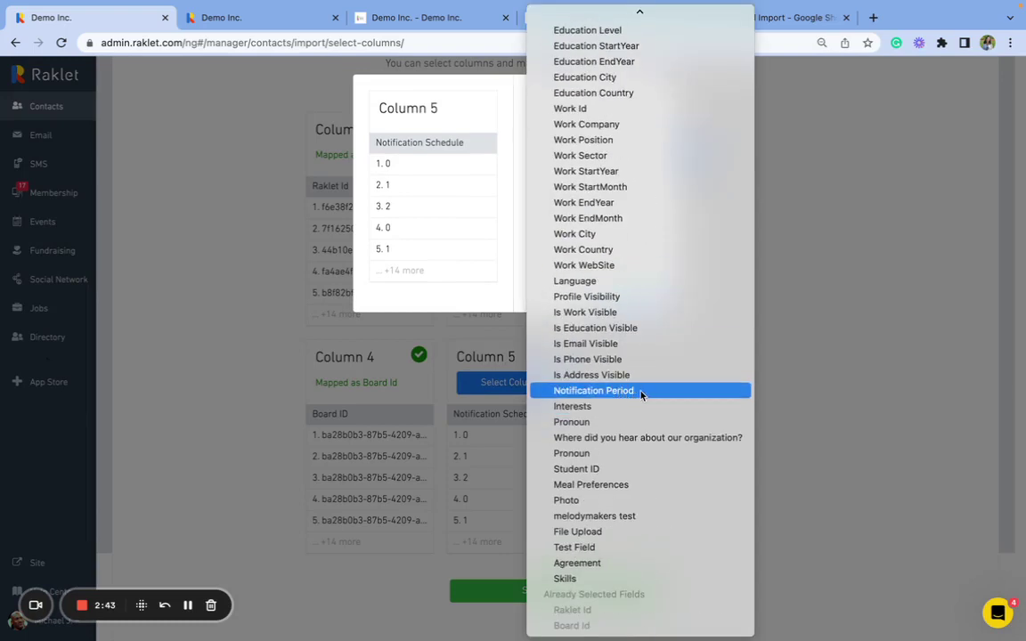
pyautogui.click(640, 392)
pyautogui.click(627, 292)
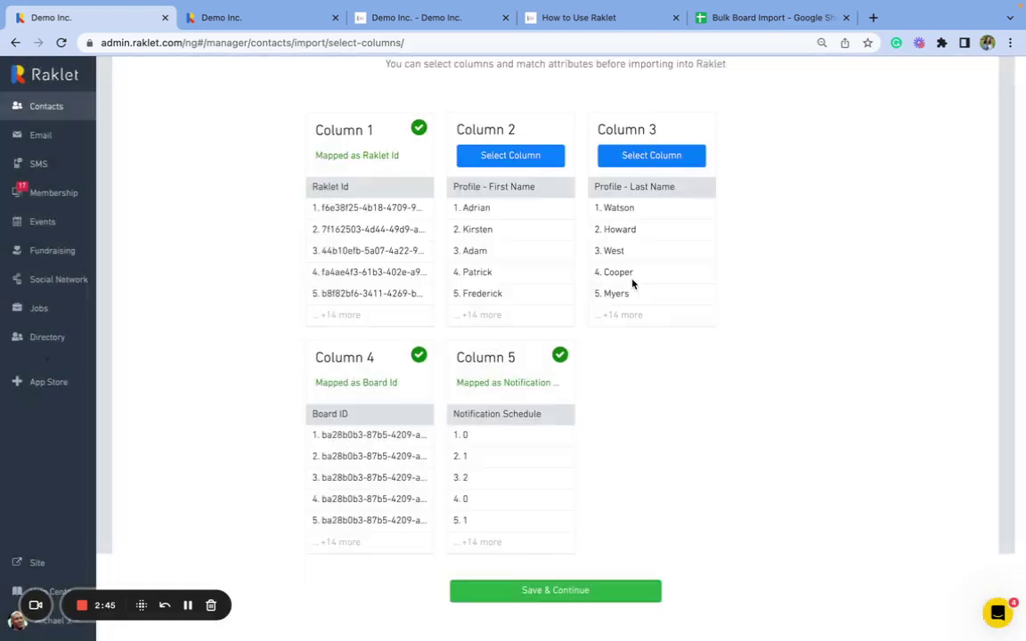
pyautogui.click(509, 598)
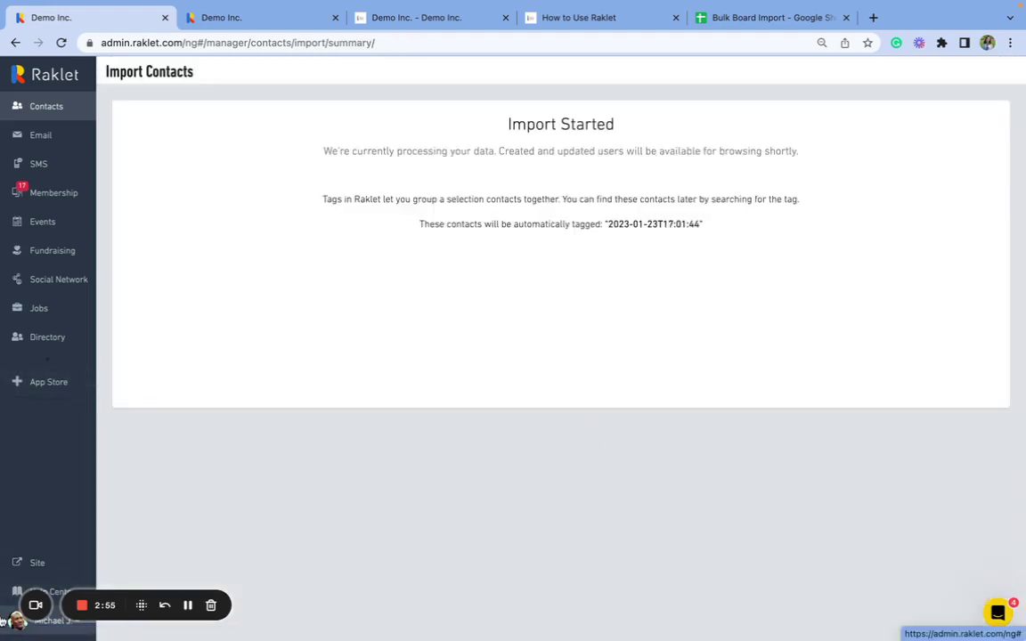
# - Check the contact import's progress under Settings > Imports from the account menu
pyautogui.click(16, 621)
pyautogui.click(144, 476)
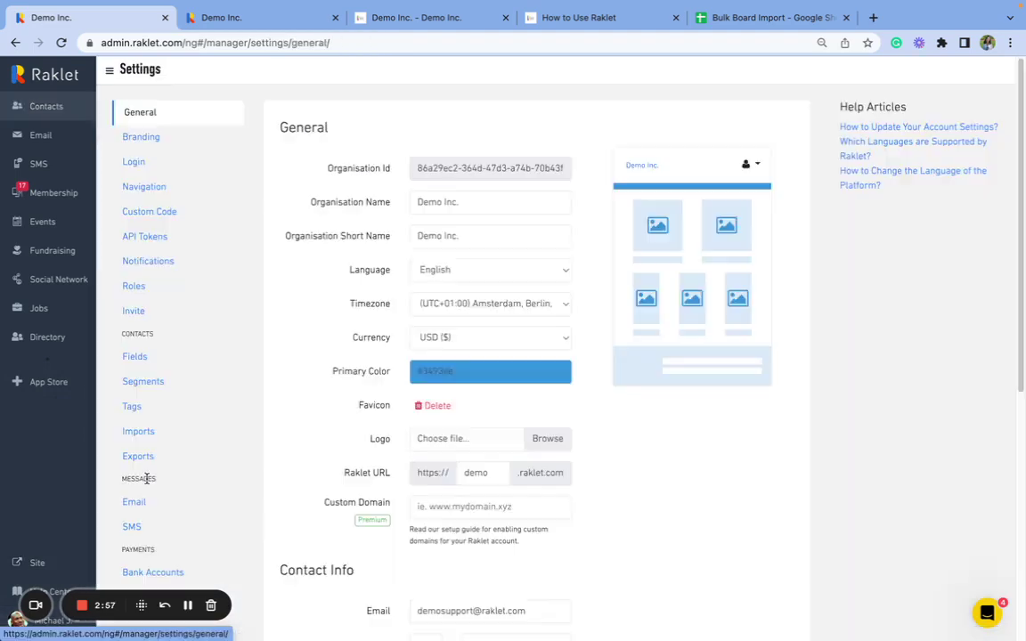
pyautogui.click(155, 434)
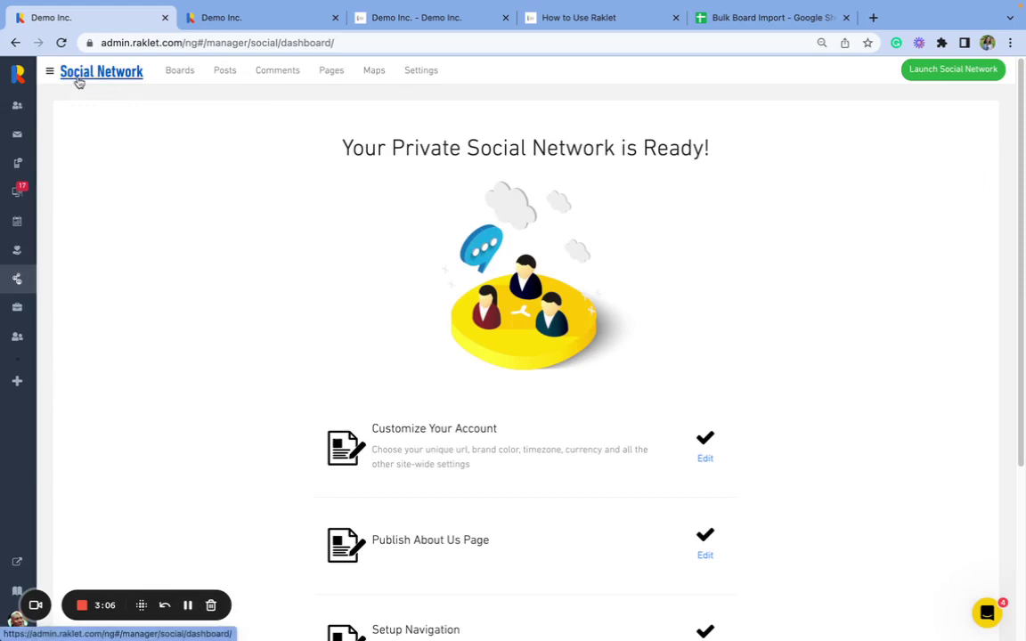
# - Open How to Use Raklet under Boards to confirm its 20 subscribers, checking the public board too
pyautogui.click(184, 80)
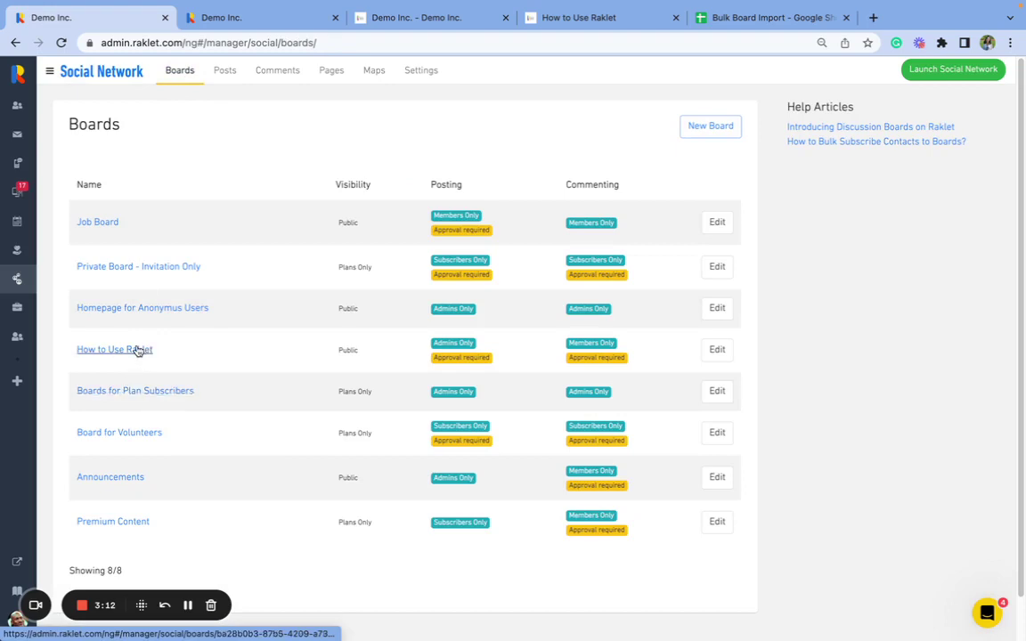
pyautogui.click(138, 350)
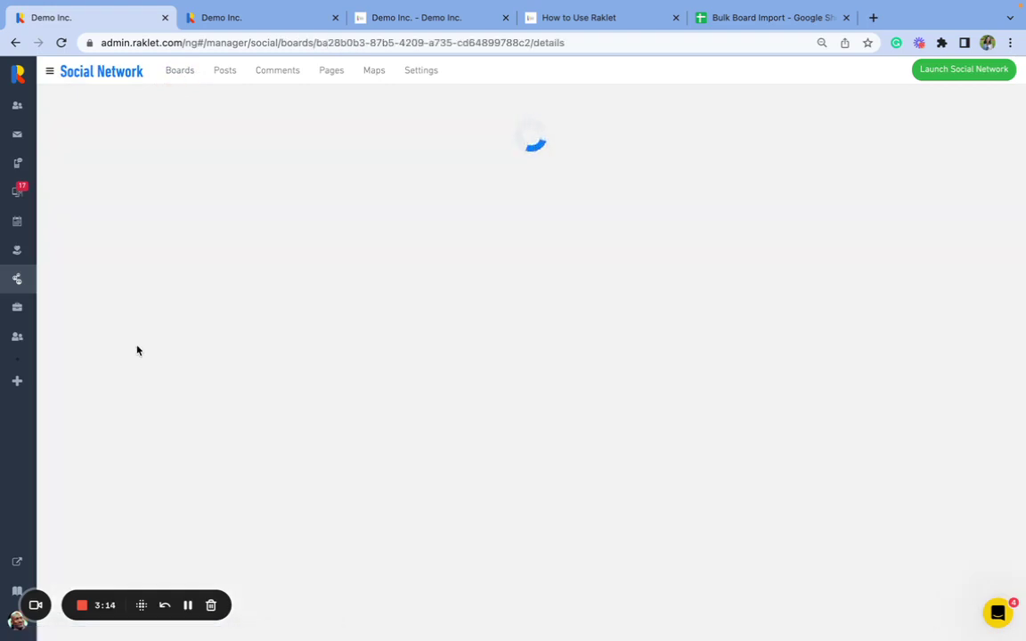
pyautogui.scroll(-3, 297, 448)
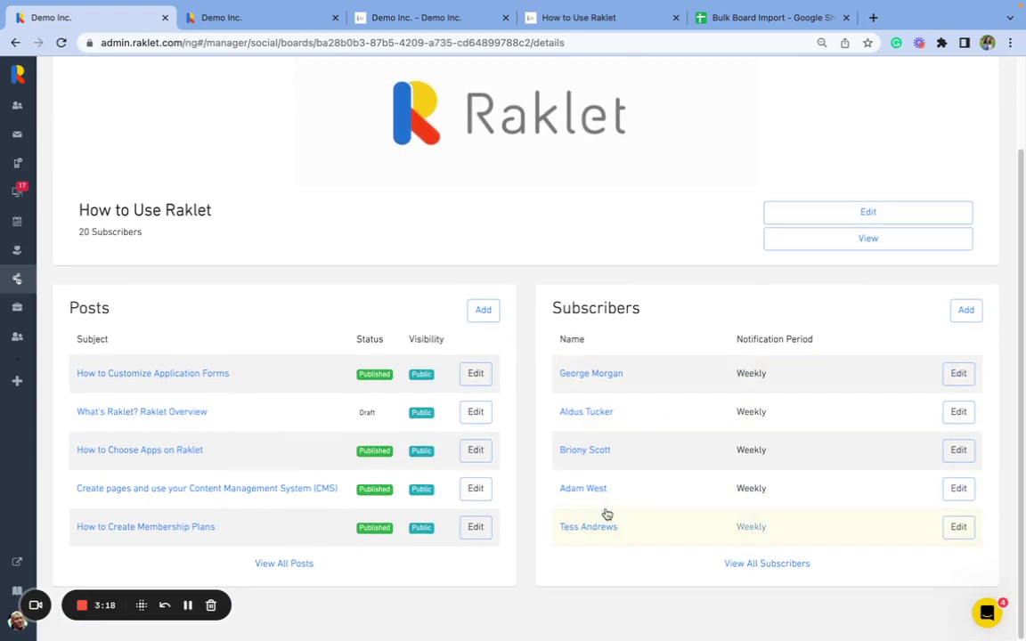
pyautogui.click(525, 19)
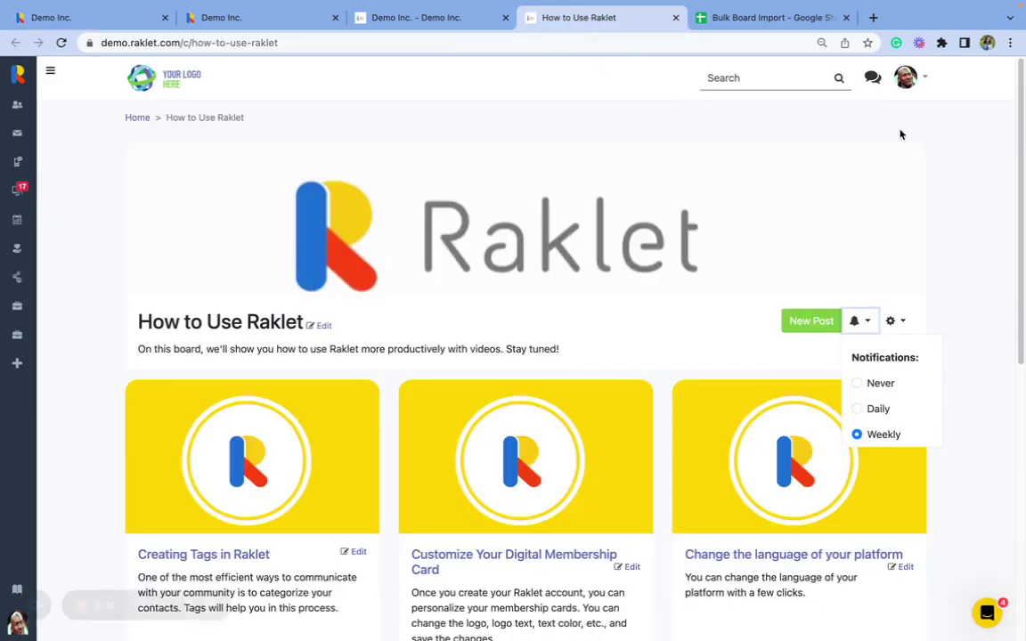
pyautogui.click(906, 77)
pyautogui.click(958, 221)
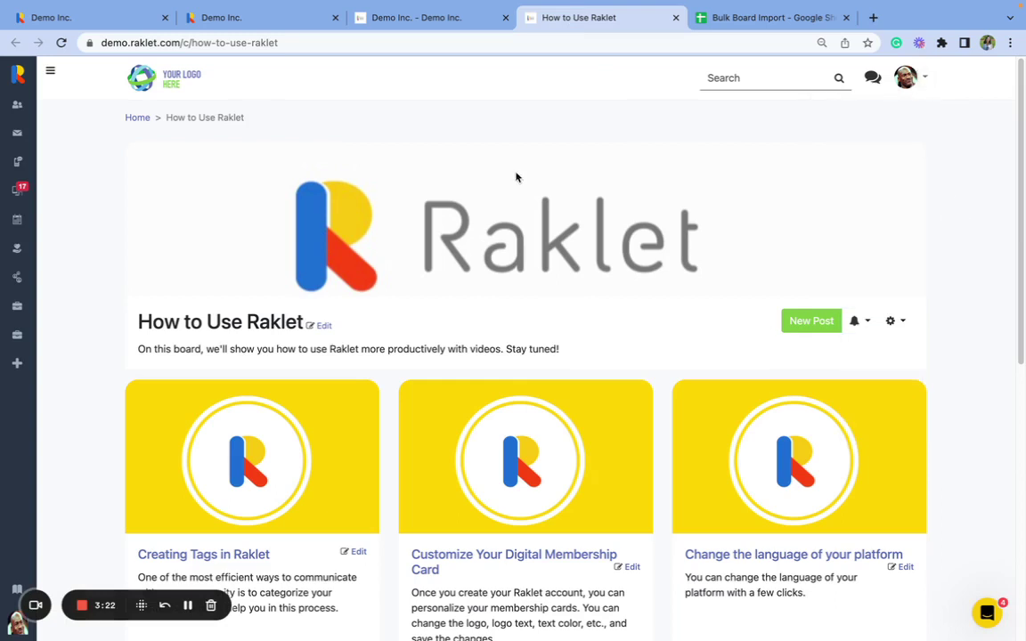
pyautogui.click(262, 18)
pyautogui.click(58, 18)
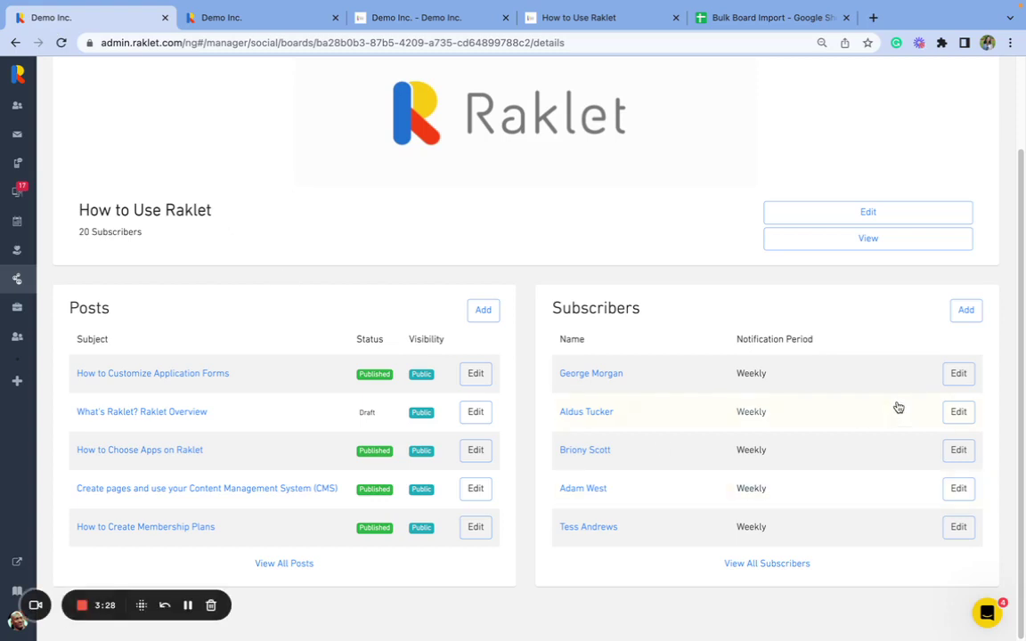
pyautogui.click(958, 374)
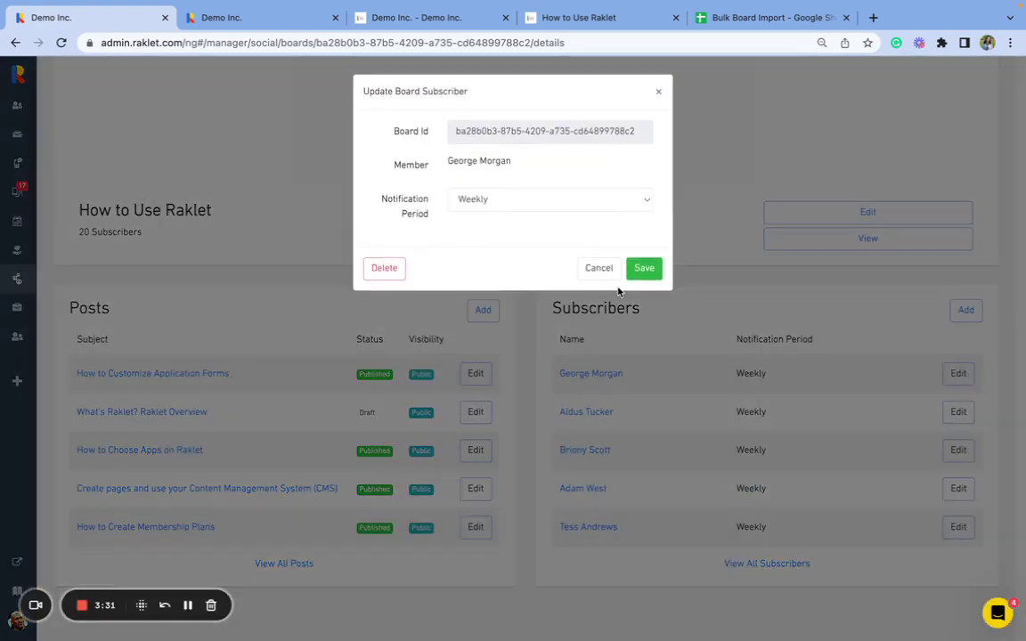
pyautogui.click(474, 199)
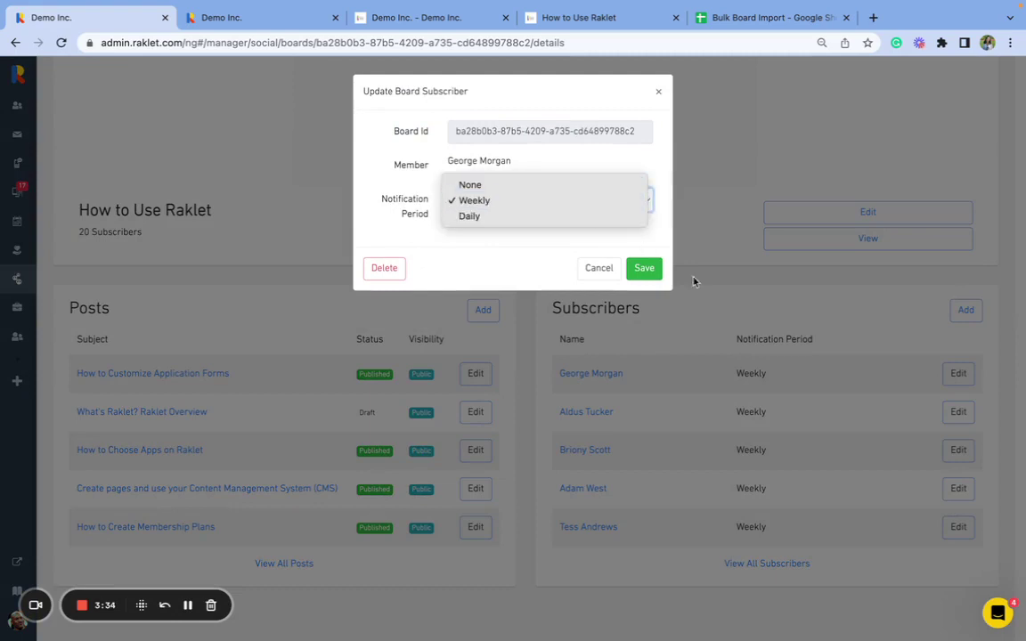
pyautogui.click(785, 307)
pyautogui.click(785, 307)
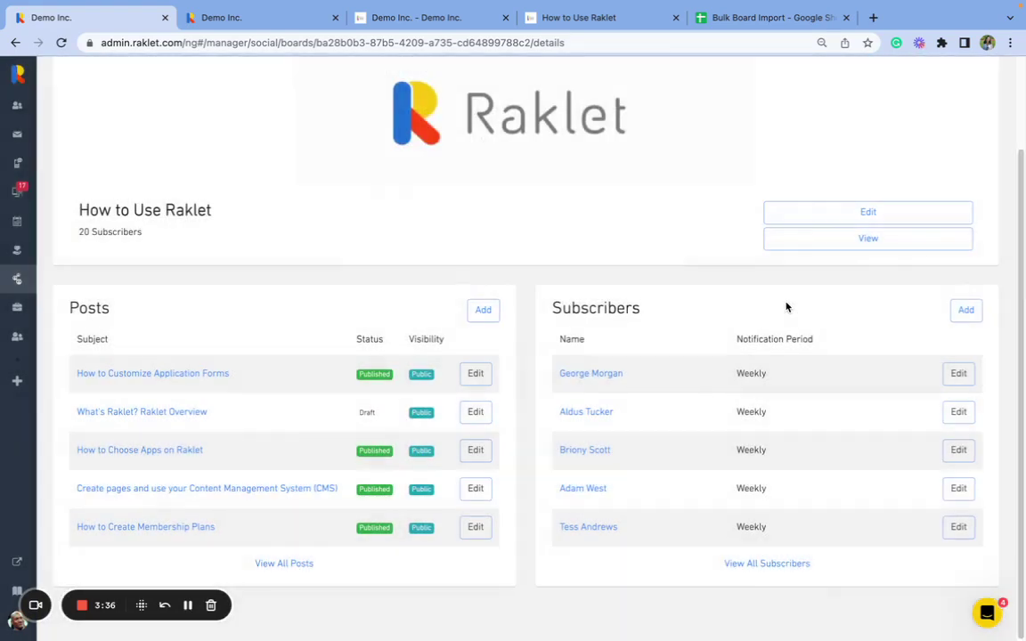